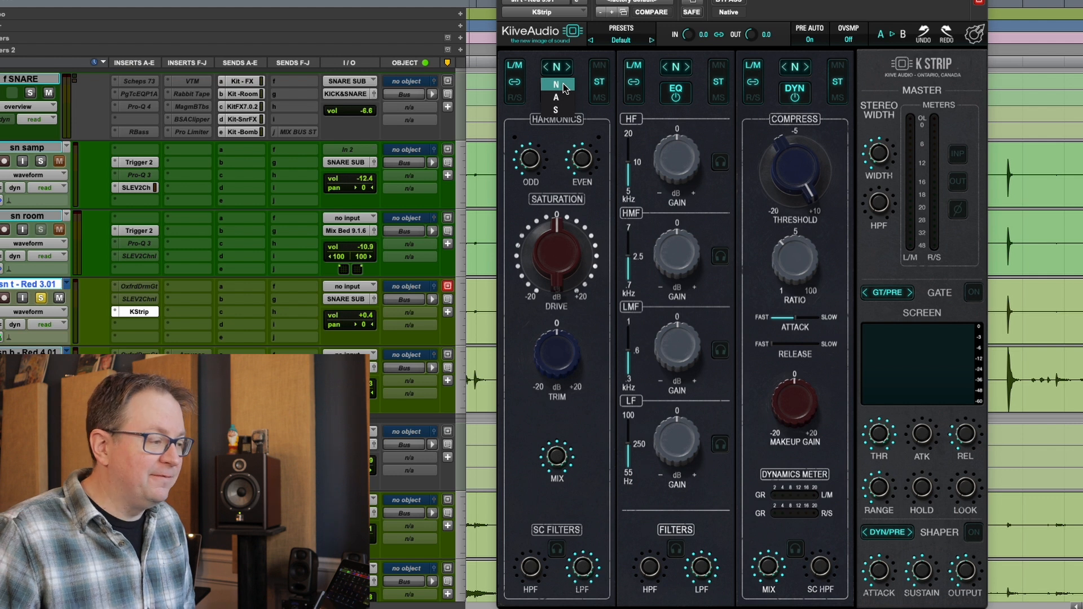
# - Use type N for the preamp module and listen to the snare with K Strip bypassed before re-enabling it
pyautogui.click(563, 88)
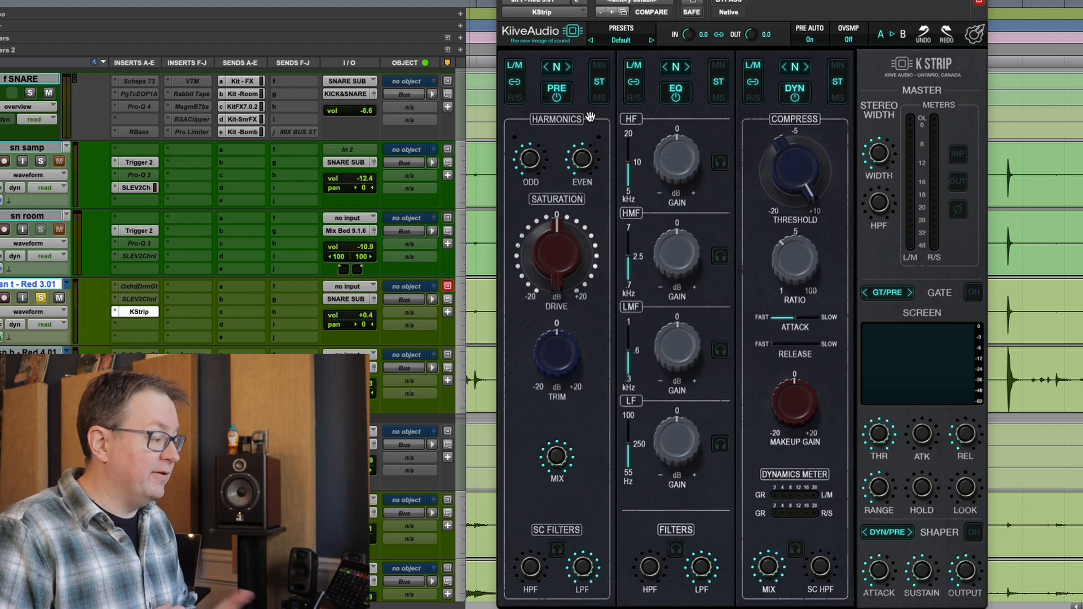
pyautogui.click(727, 3)
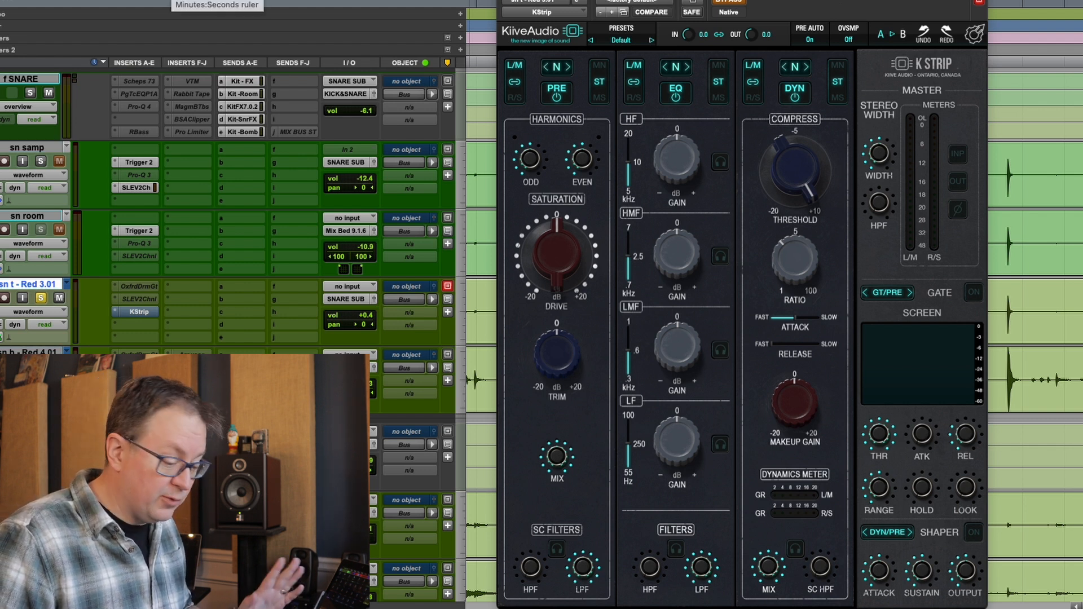
pyautogui.click(22, 79)
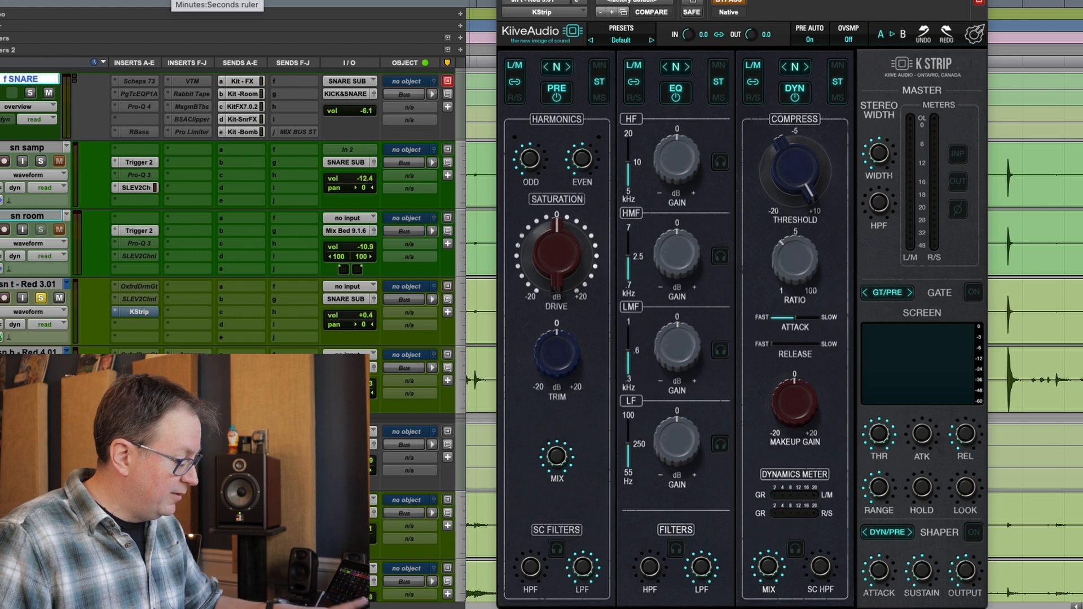
pyautogui.scroll(-1, 248, 209)
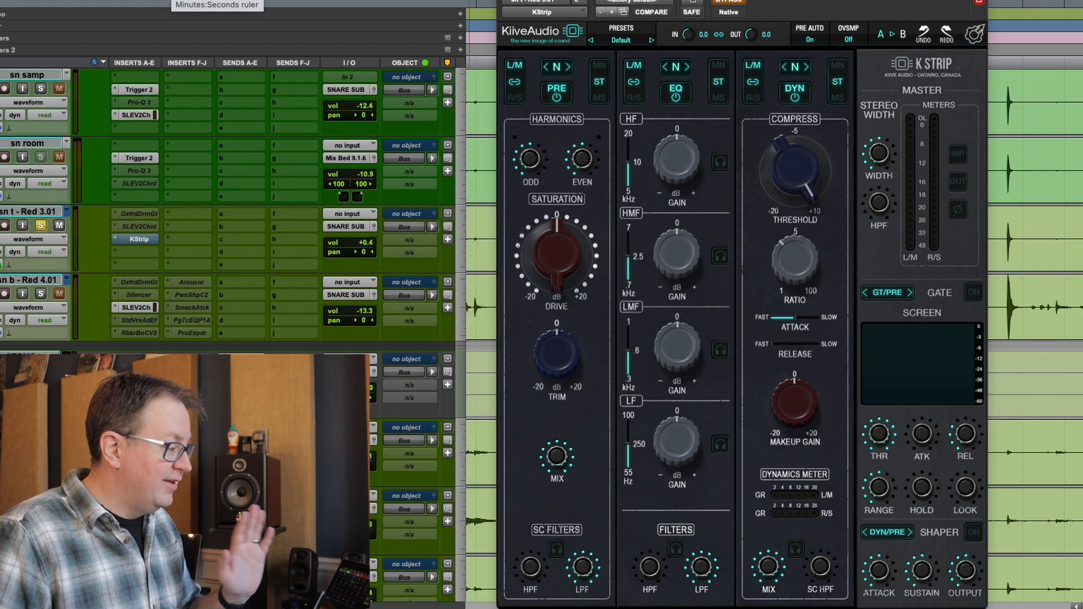
pyautogui.scroll(1, 285, 257)
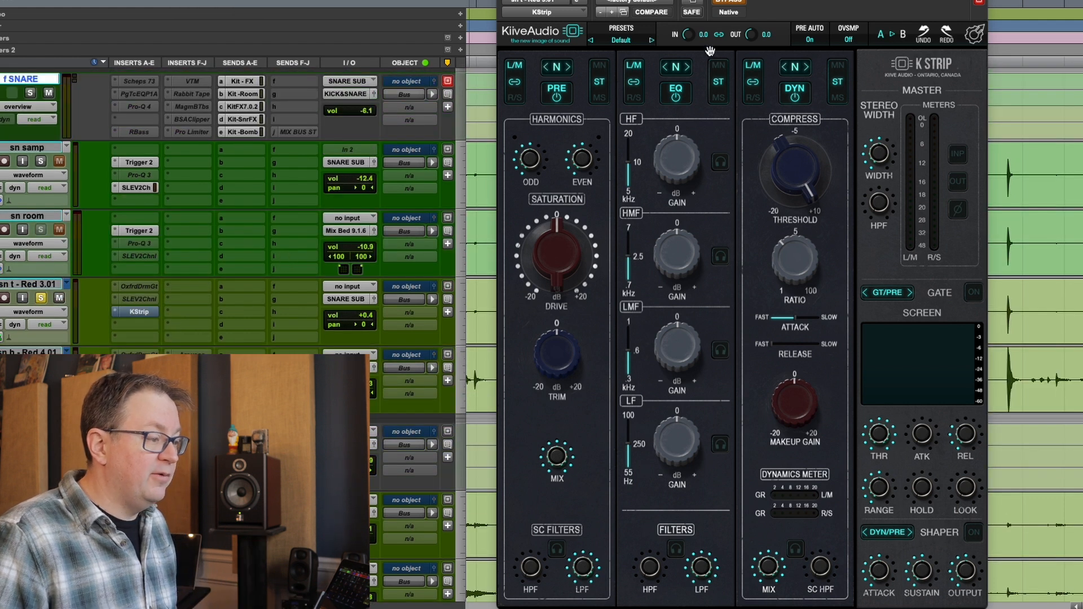
pyautogui.click(736, 2)
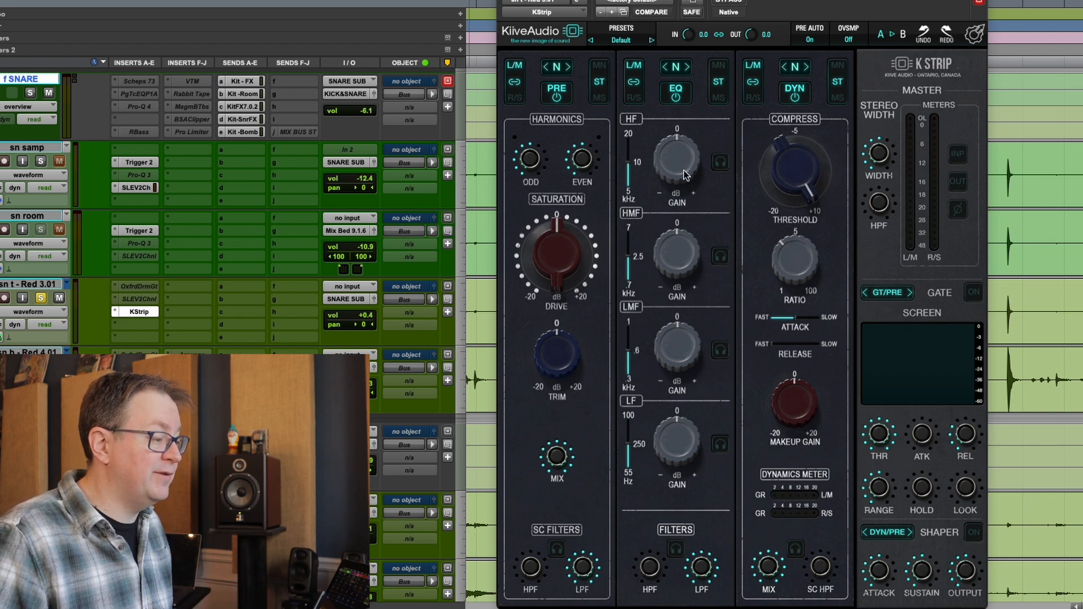
# - Shape the top snare's EQ by boosting HF, LF and LMF, with LMF at about 9.7 dB, and retuning the LF and LMF frequencies
pyautogui.moveTo(683, 172); pyautogui.dragTo(679, 108)
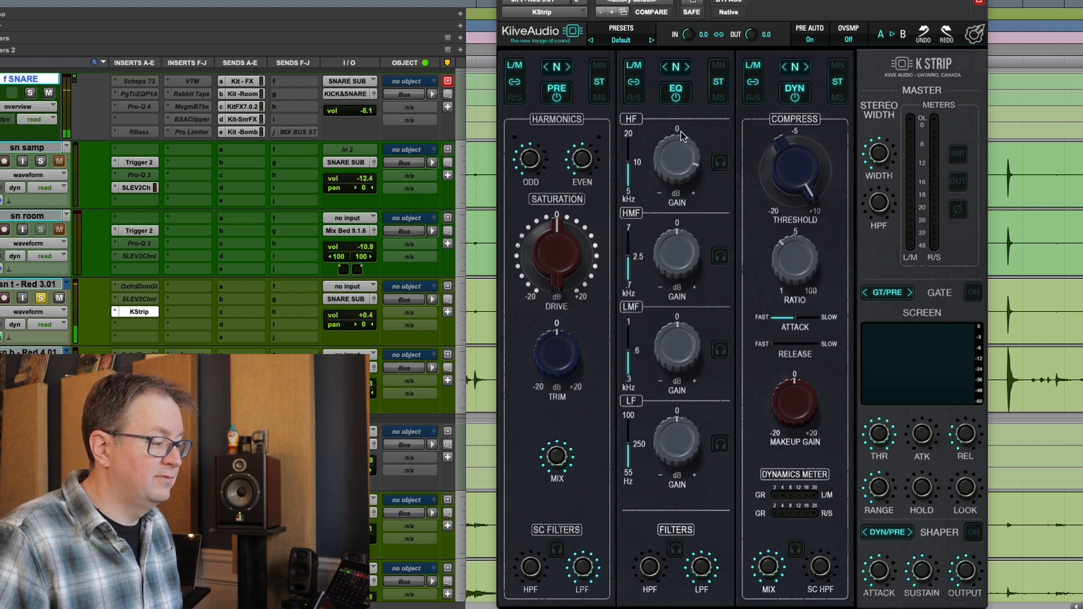
pyautogui.moveTo(678, 435); pyautogui.dragTo(684, 364)
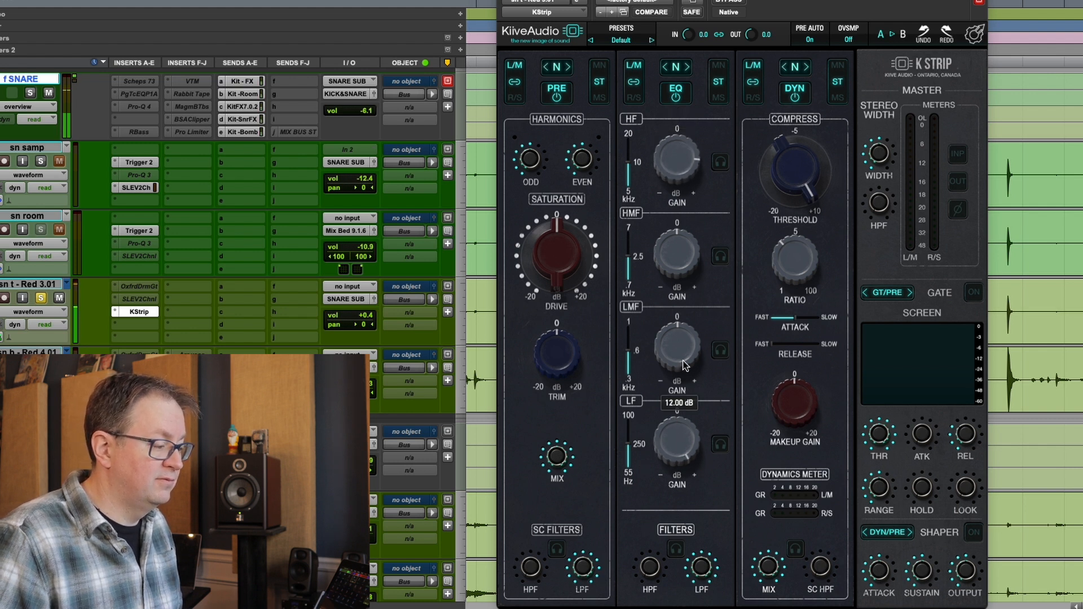
pyautogui.moveTo(625, 445); pyautogui.dragTo(627, 454)
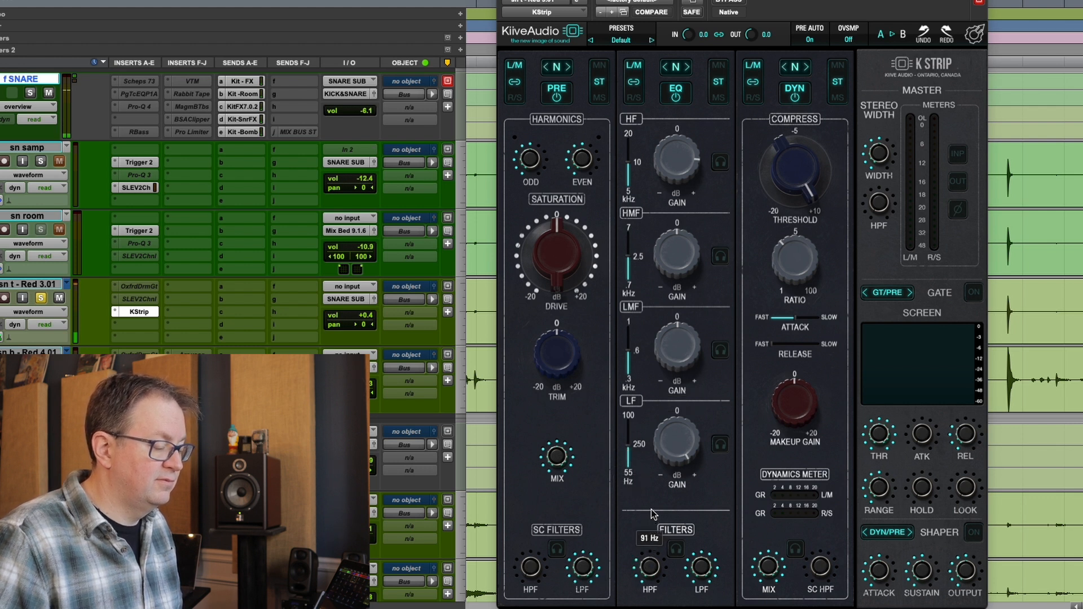
pyautogui.moveTo(677, 454); pyautogui.dragTo(675, 471)
pyautogui.moveTo(675, 346); pyautogui.dragTo(675, 297)
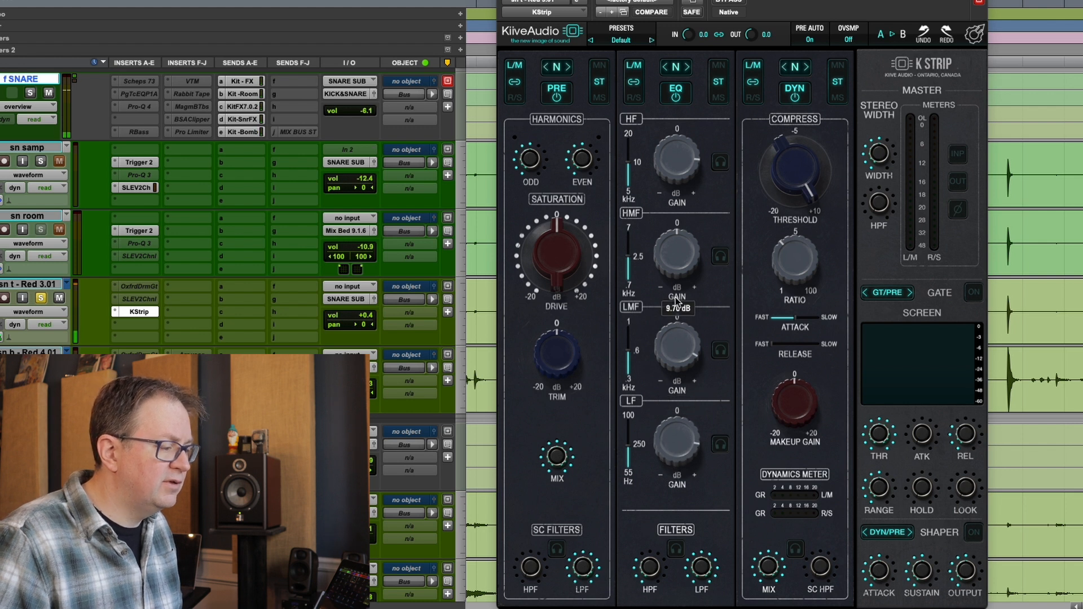
pyautogui.moveTo(630, 347); pyautogui.dragTo(673, 416)
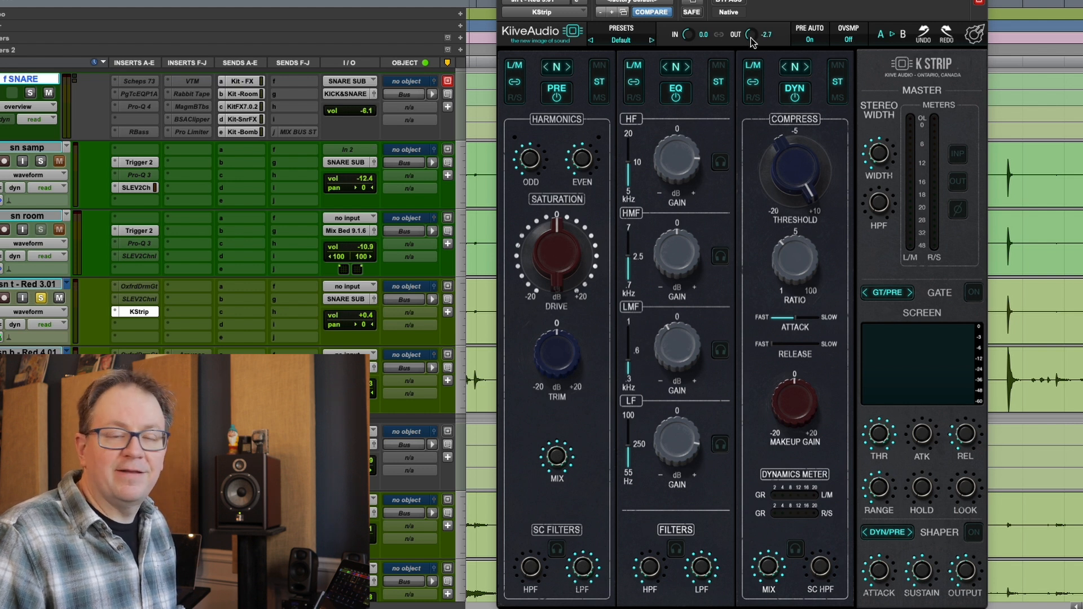
# - Trim the K Strip output level to -3.3 and compare the equalized snare against the bypassed signal
pyautogui.click(735, 4)
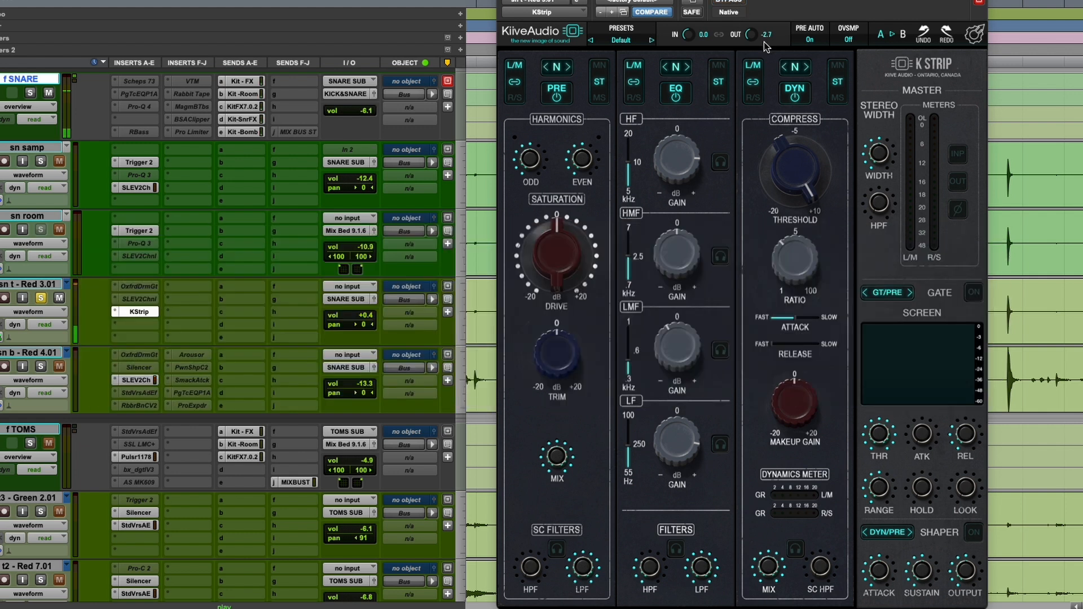
pyautogui.click(734, 3)
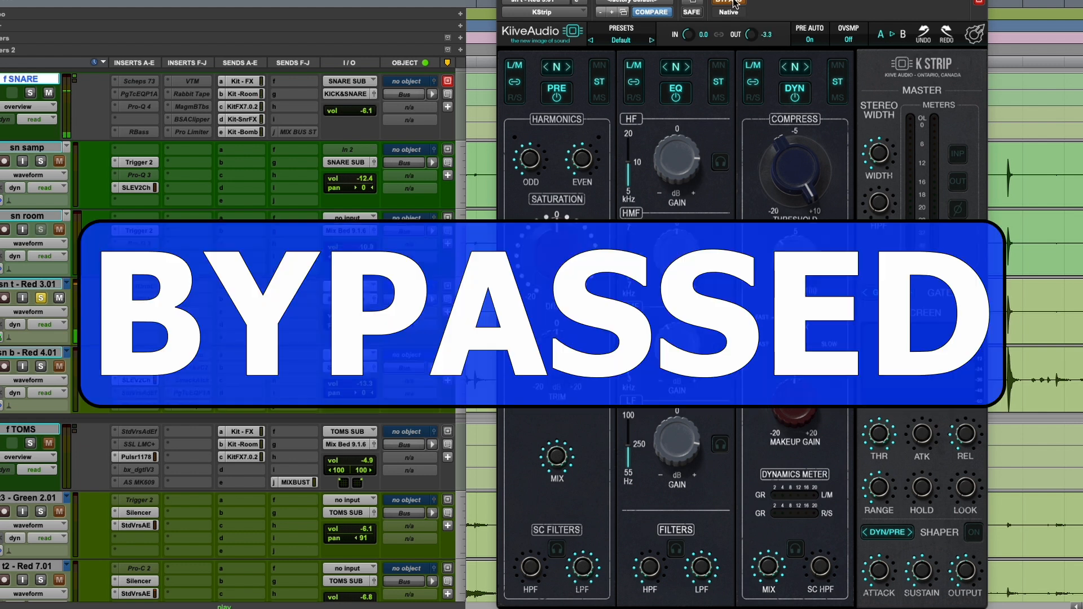
pyautogui.click(736, 4)
pyautogui.press('space')
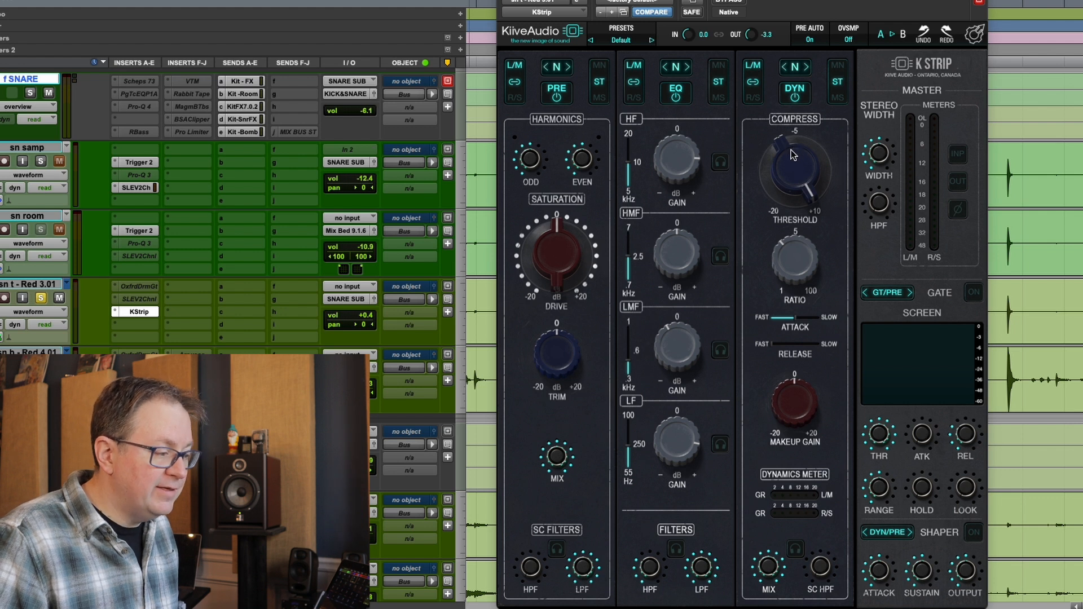
# - Dial in the snare compression by lowering the threshold, adjusting the ratio and slowing the attack and release
pyautogui.moveTo(793, 155); pyautogui.dragTo(805, 404)
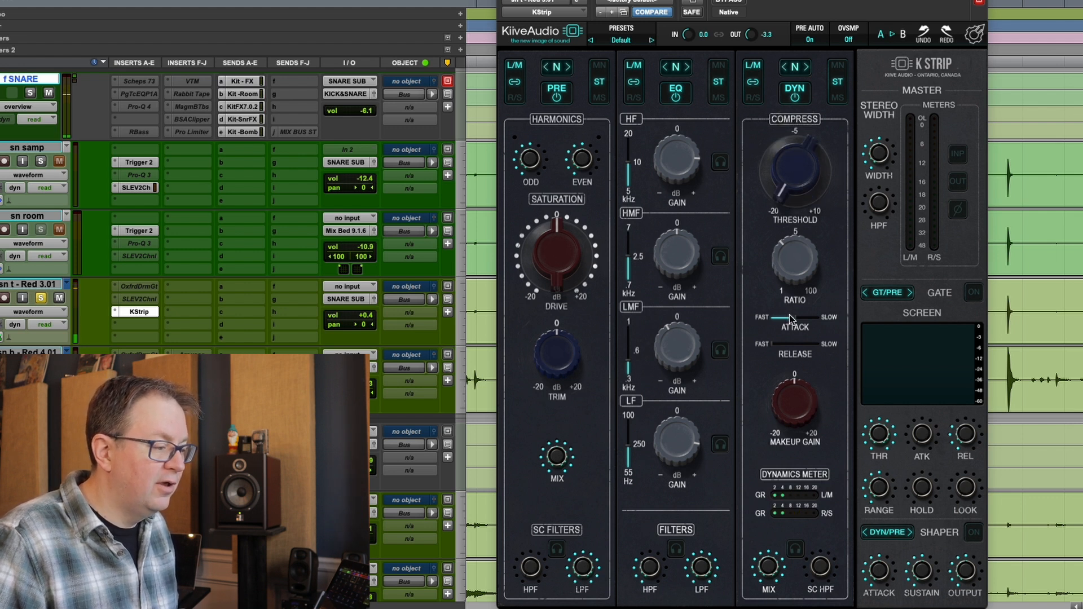
pyautogui.moveTo(785, 262); pyautogui.dragTo(777, 69)
pyautogui.moveTo(802, 326); pyautogui.dragTo(836, 315)
pyautogui.moveTo(791, 240); pyautogui.dragTo(829, 343)
pyautogui.moveTo(791, 178); pyautogui.dragTo(788, 95)
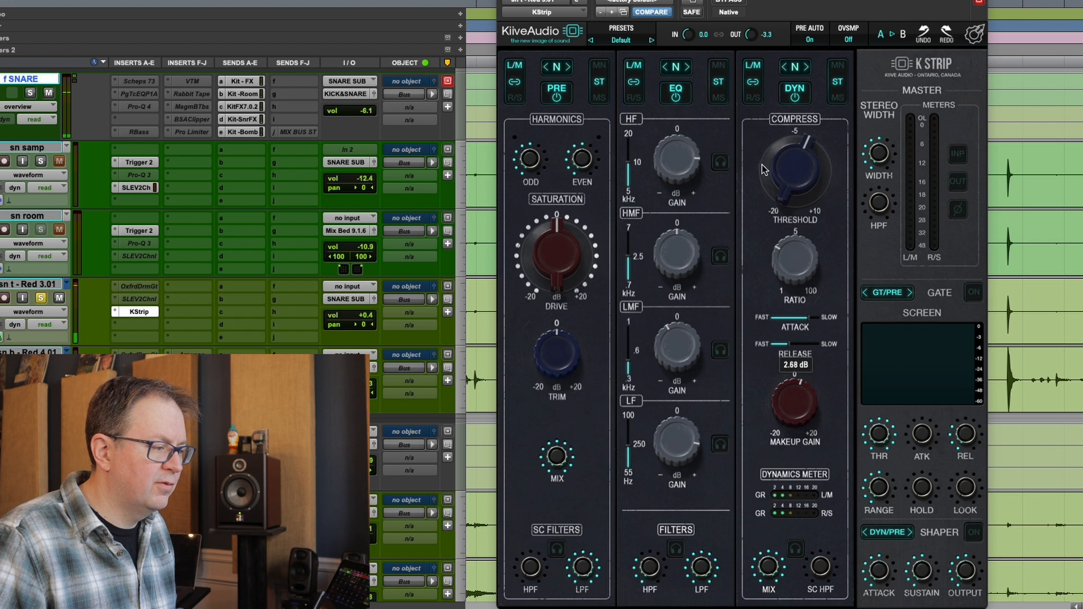
# - Set the compressor's makeup gain to 3.49 dB, comparing the level with the dynamics section switched off and on
pyautogui.click(795, 93)
pyautogui.moveTo(804, 401); pyautogui.dragTo(804, 397)
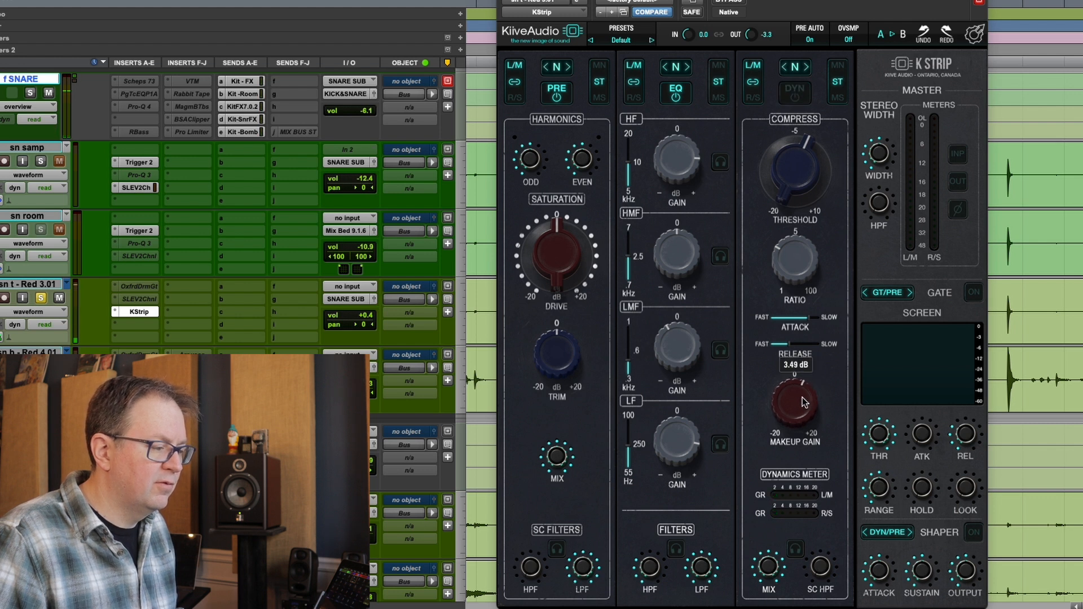
pyautogui.click(794, 94)
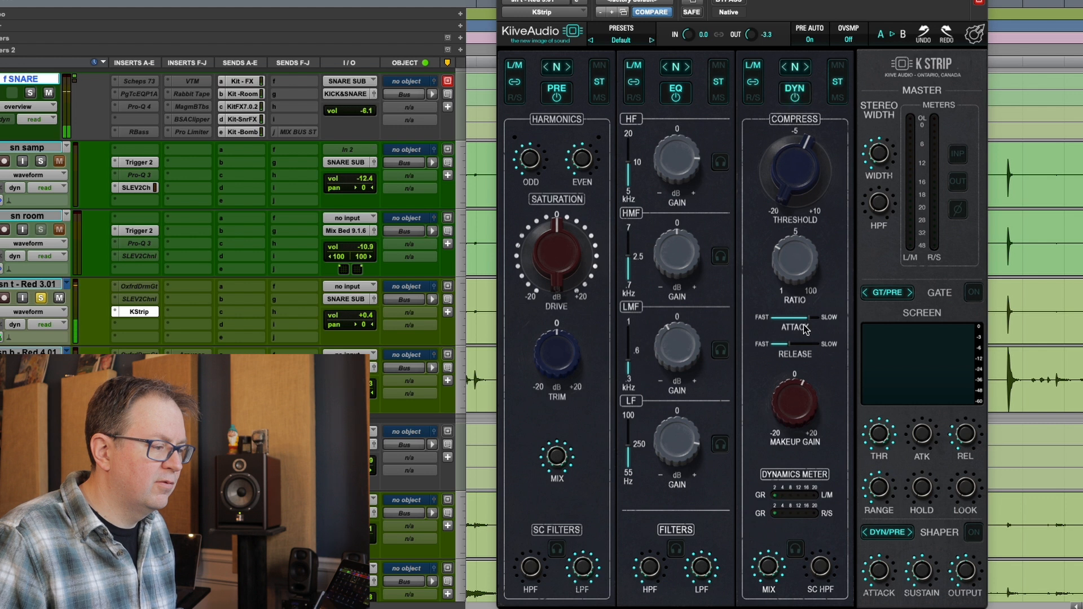
# - Set the compressor's attack to 6.3 and release to 86.0 ms, and compare with the dynamics section off and on
pyautogui.moveTo(805, 321); pyautogui.dragTo(795, 321)
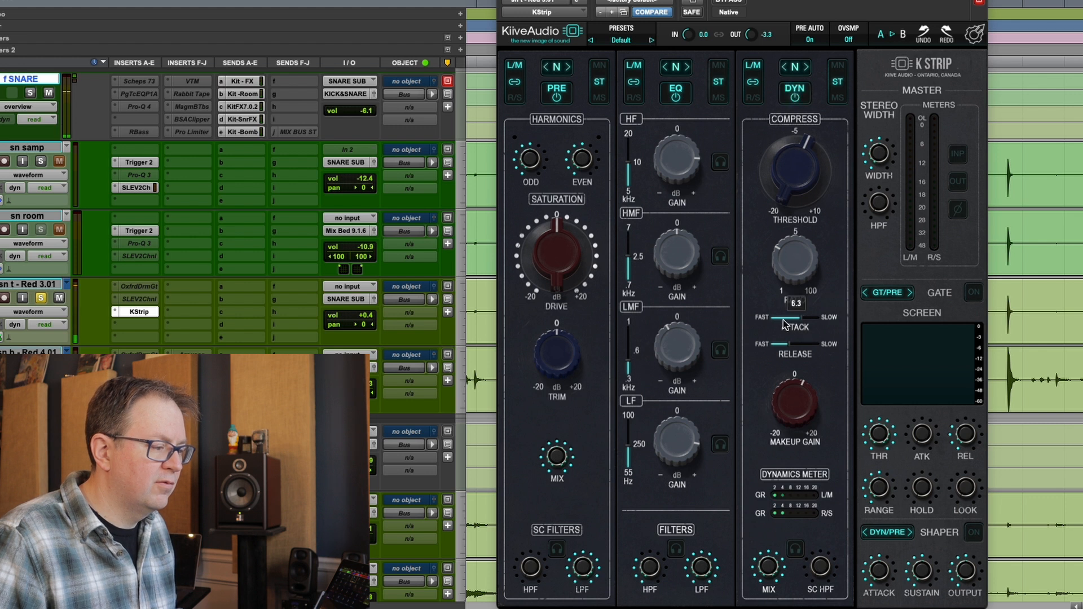
pyautogui.moveTo(784, 350)
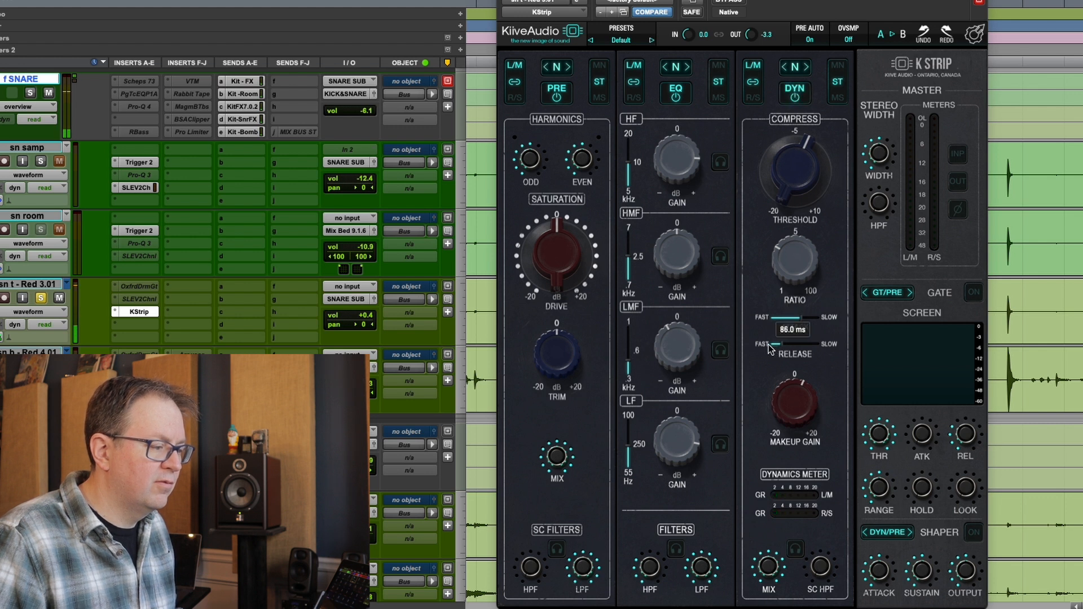
pyautogui.click(794, 93)
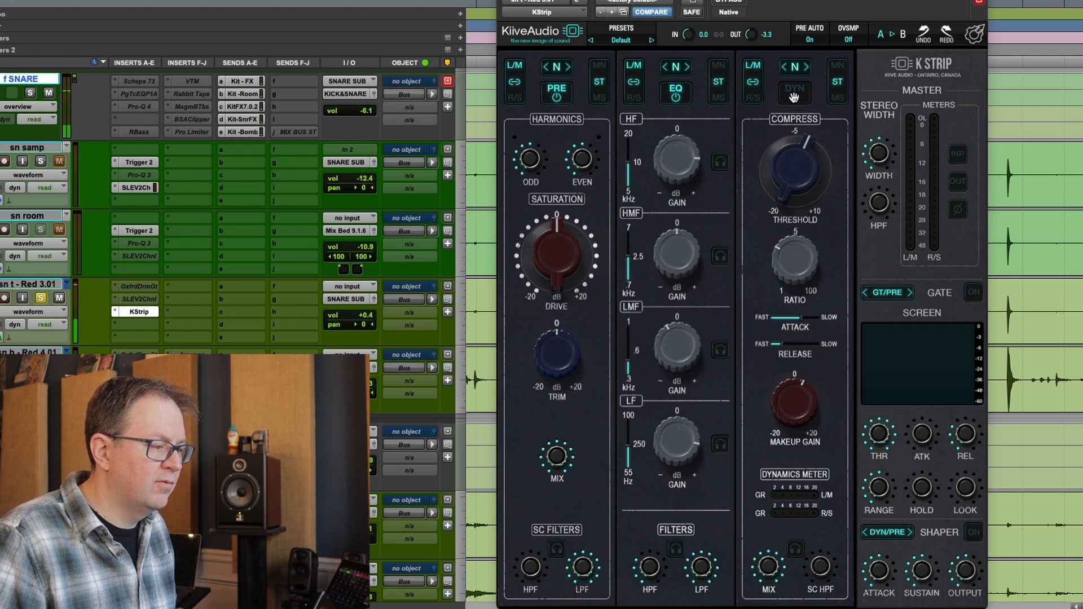
pyautogui.click(793, 93)
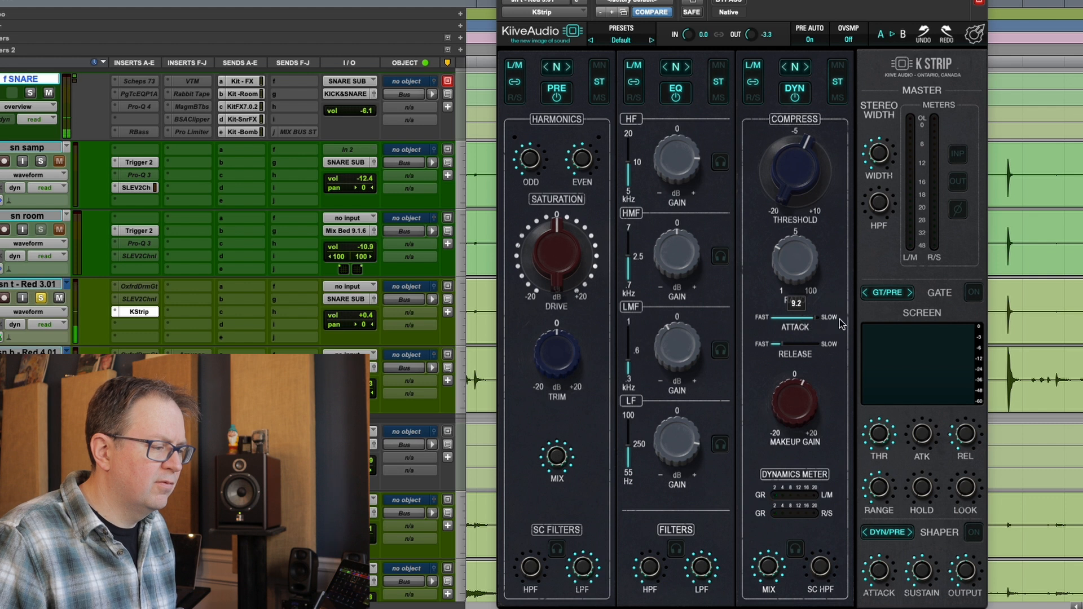
# - Speed up the compressor's attack to 3.8 and compare the snare with the dynamics section off and on
pyautogui.moveTo(840, 320); pyautogui.dragTo(767, 327)
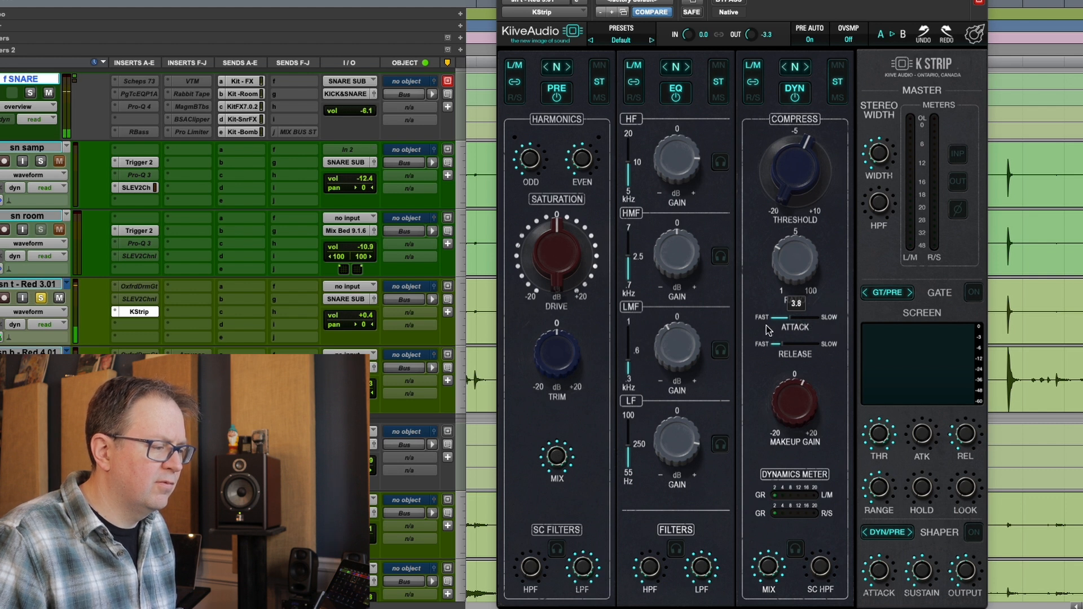
pyautogui.click(796, 93)
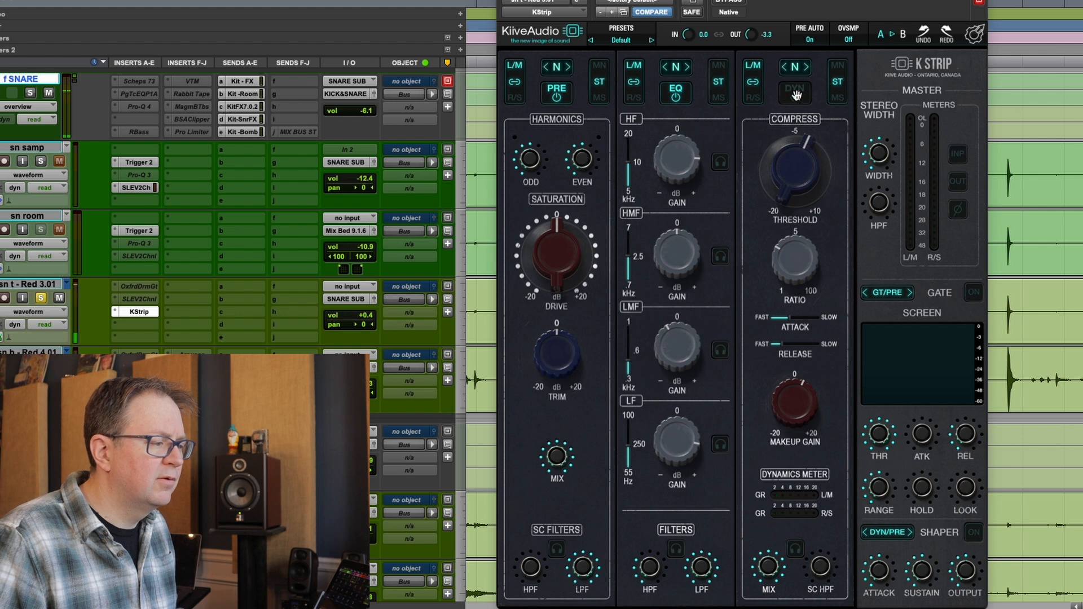
pyautogui.click(795, 94)
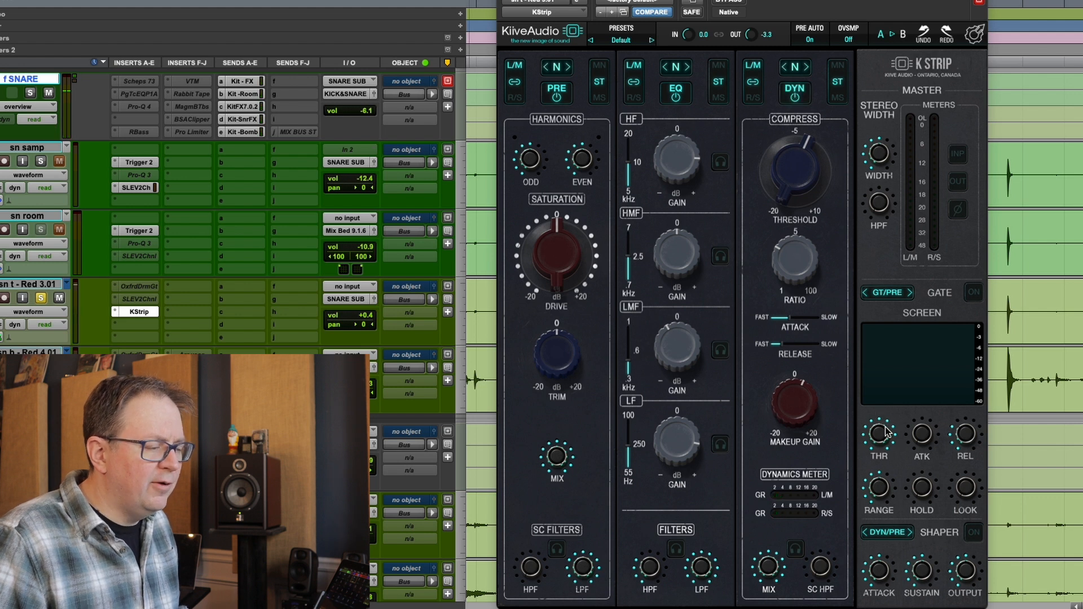
# - Enable the gate, adjust its threshold during playback, and set its release to 58.72 ms and range to -22.30 dB
pyautogui.click(974, 293)
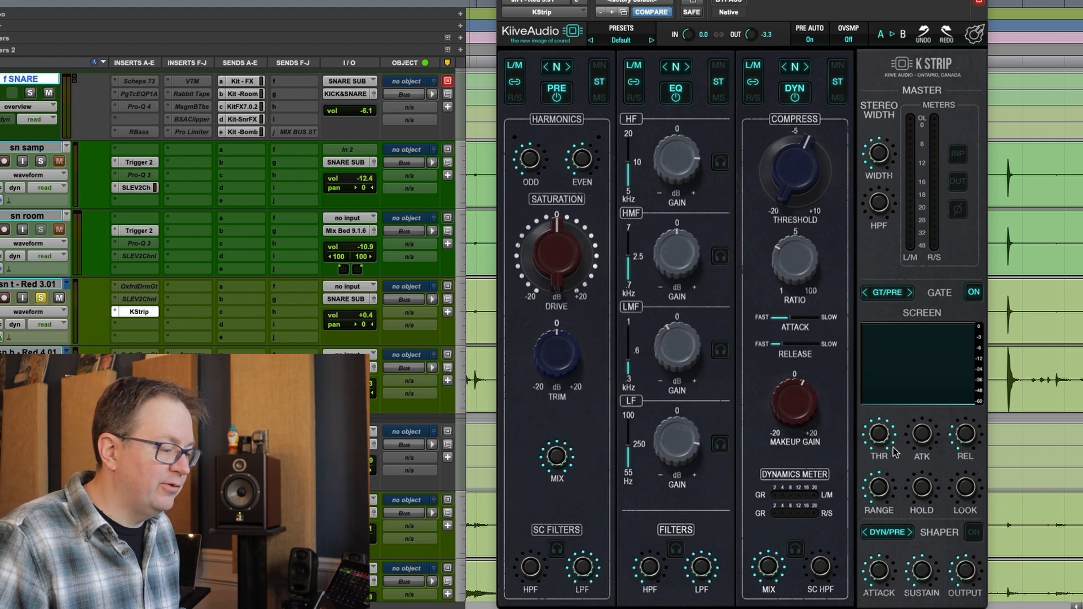
pyautogui.press('space')
pyautogui.moveTo(882, 433); pyautogui.dragTo(876, 518)
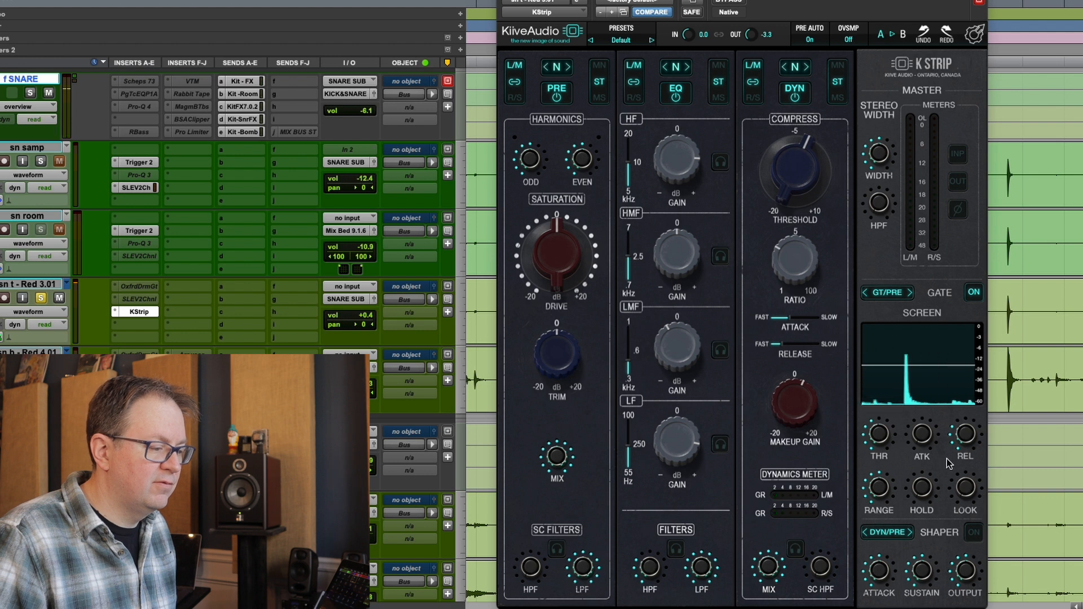
pyautogui.moveTo(966, 434); pyautogui.dragTo(965, 433)
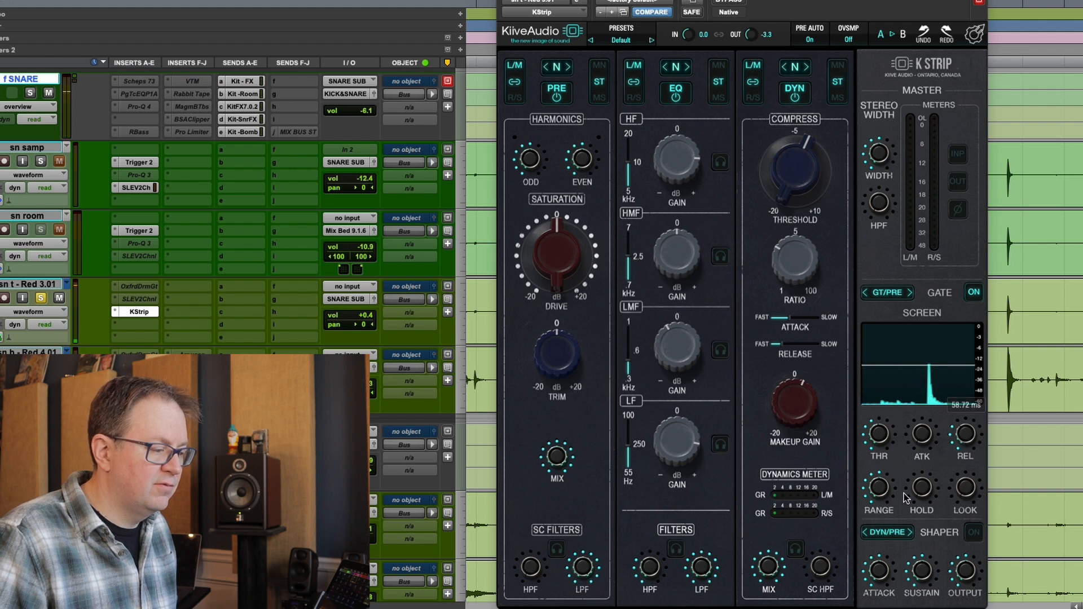
pyautogui.moveTo(881, 489); pyautogui.dragTo(880, 451)
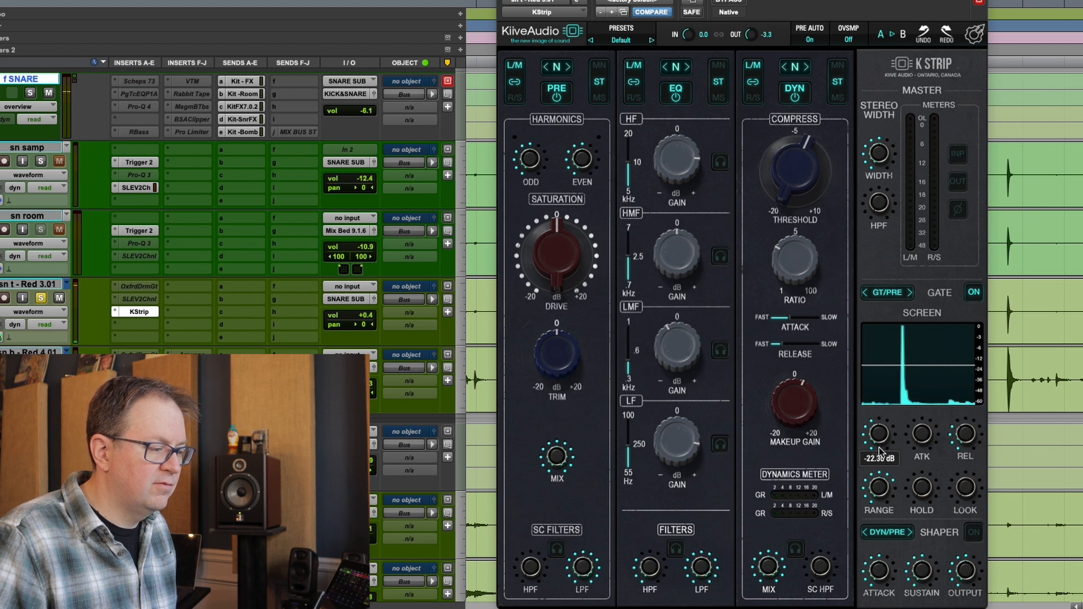
# - Compare the gated snare with the compressor off and on, leaving the dynamics section enabled
pyautogui.click(795, 92)
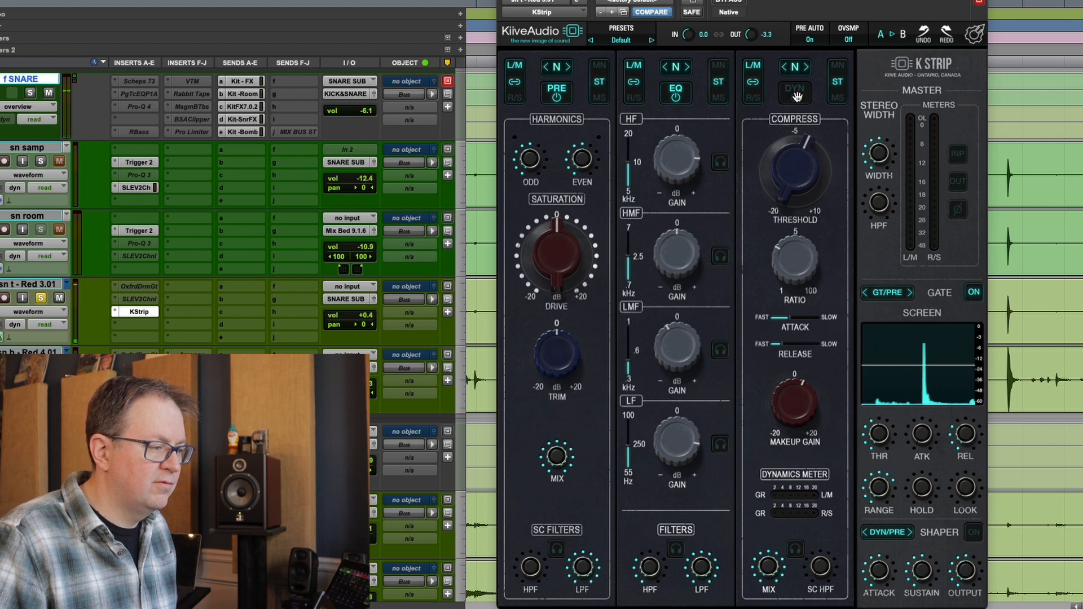
pyautogui.click(795, 93)
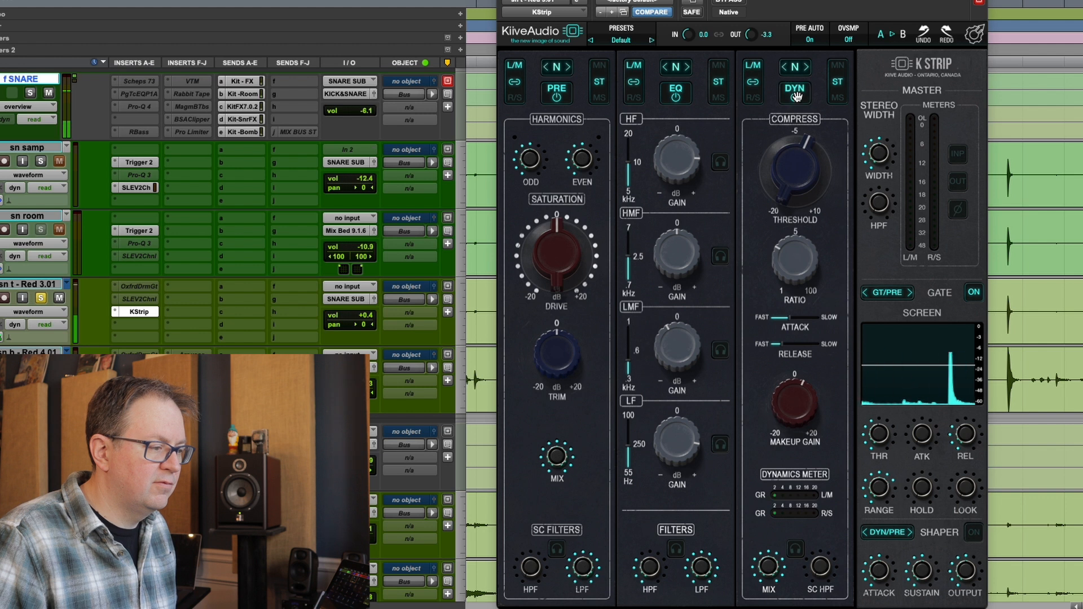
pyautogui.click(796, 93)
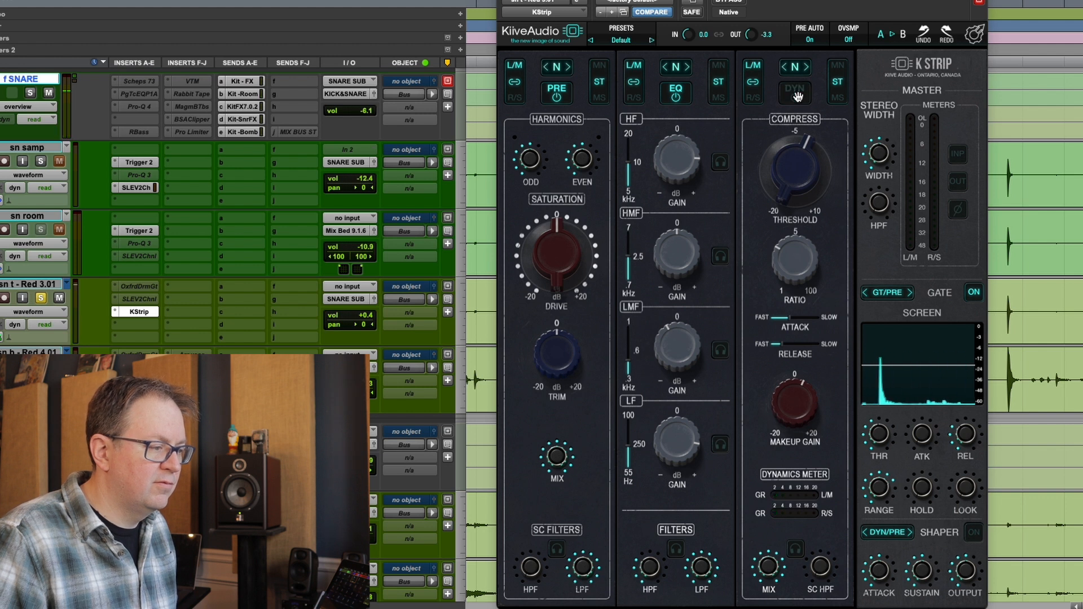
pyautogui.click(796, 93)
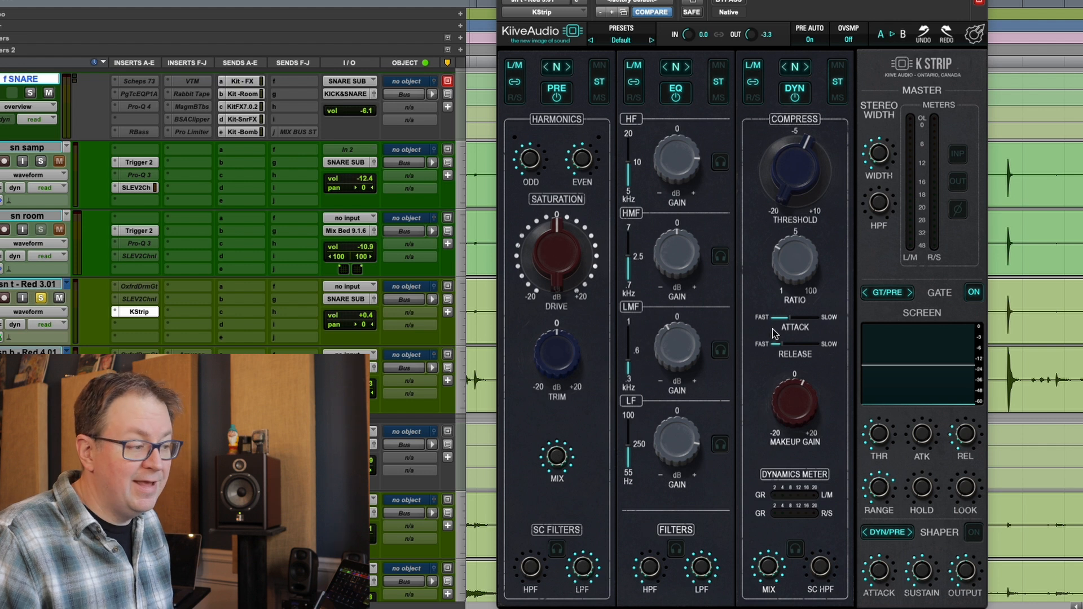
# - Switch the dynamics module's compressor from type N to type A
pyautogui.click(794, 66)
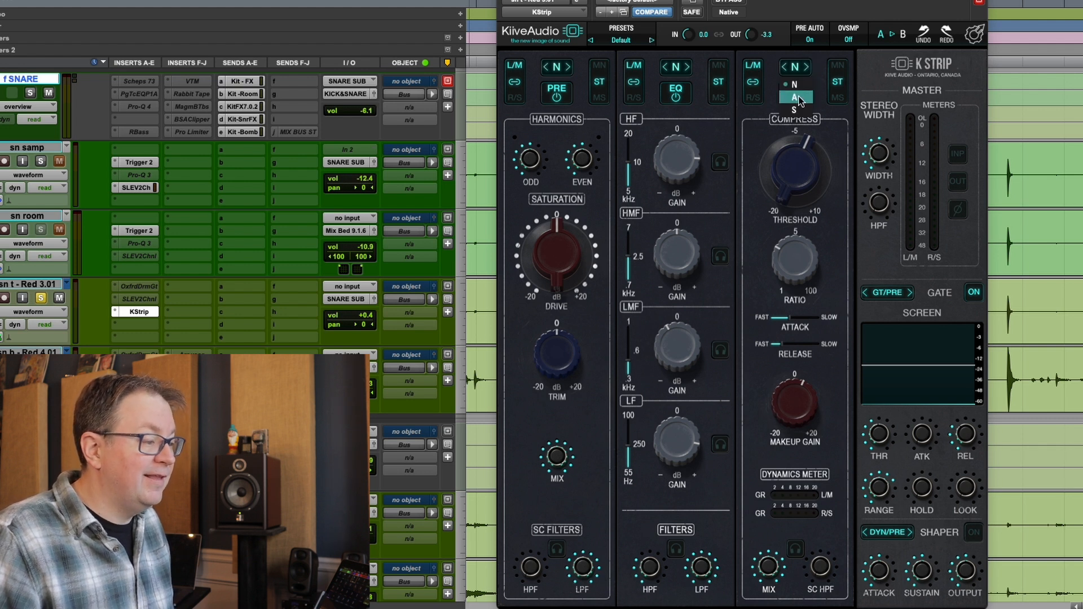
pyautogui.click(798, 99)
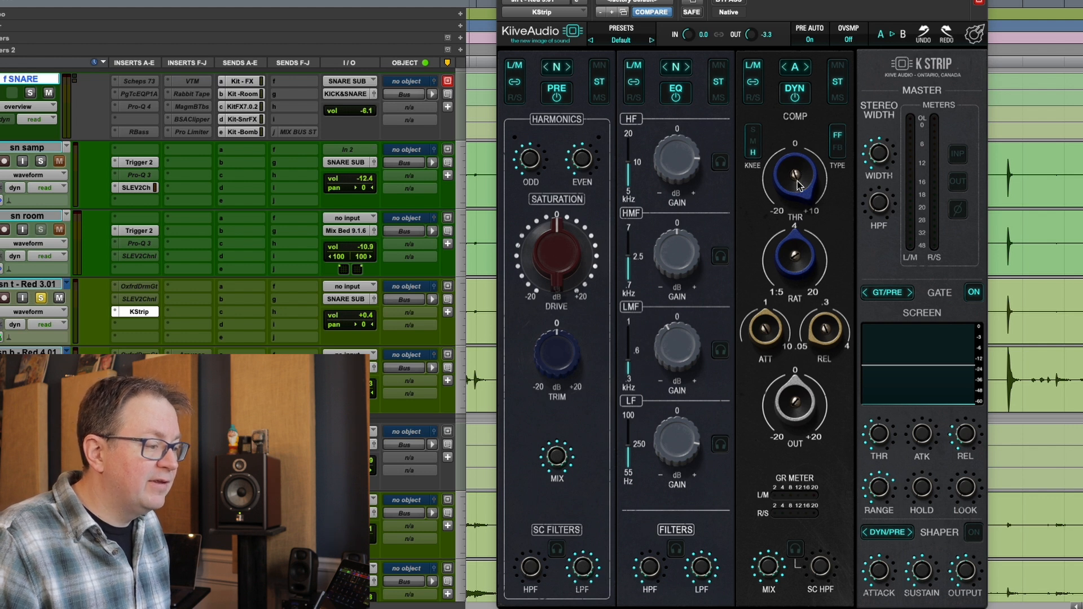
# - Play the snare and adjust the type A compressor's threshold and output gain by ear
pyautogui.moveTo(798, 177); pyautogui.dragTo(833, 190)
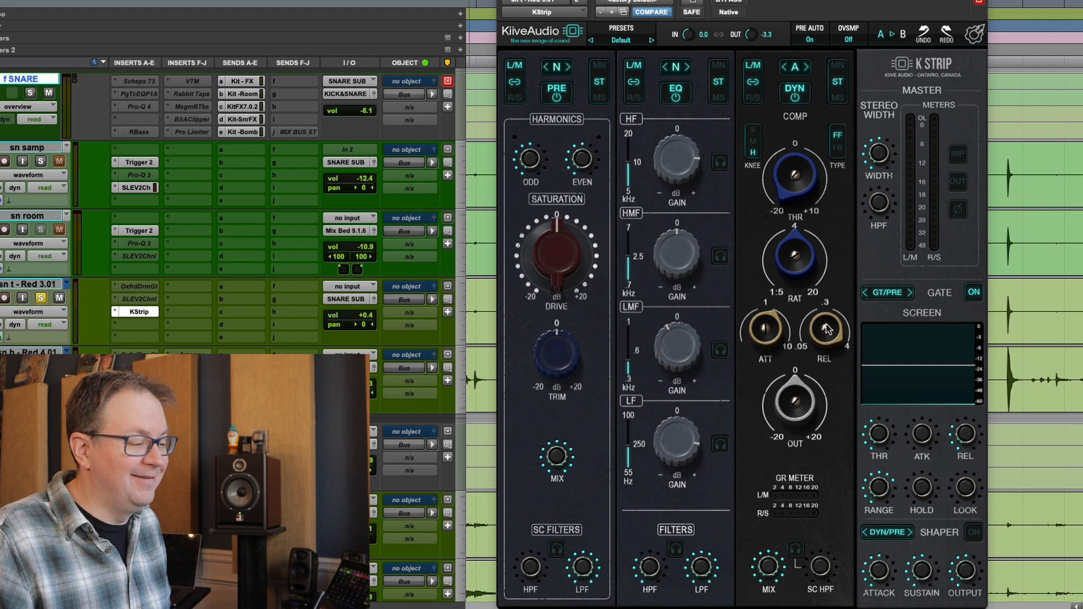
pyautogui.press('space')
pyautogui.moveTo(826, 324); pyautogui.dragTo(822, 409)
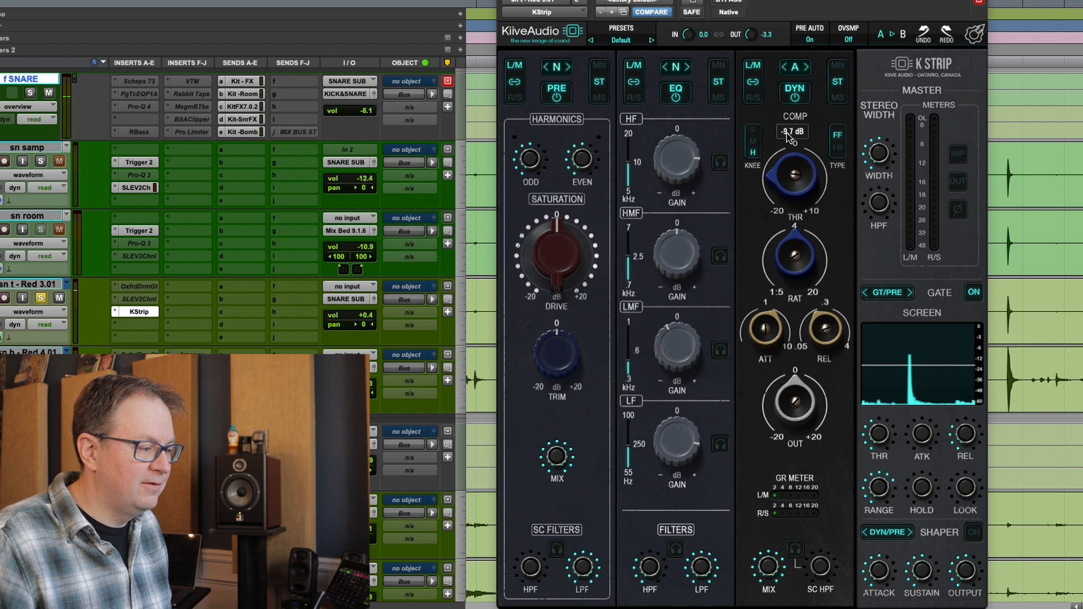
pyautogui.moveTo(784, 96)
pyautogui.mouseDown()
pyautogui.moveTo(786, 75)
pyautogui.moveTo(786, 90)
pyautogui.mouseUp()
pyautogui.moveTo(806, 386)
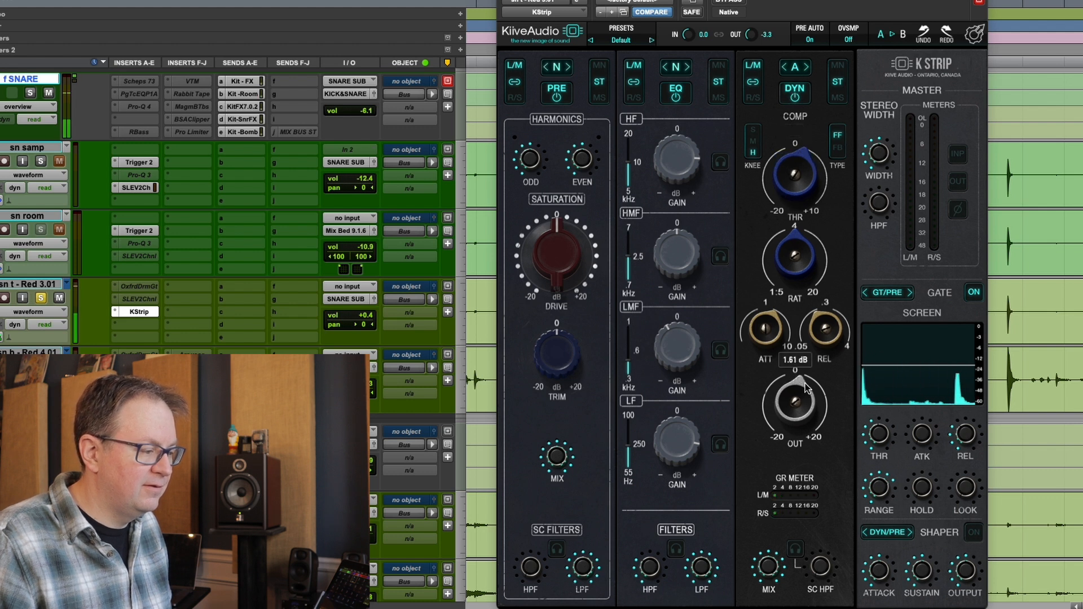
pyautogui.moveTo(800, 182)
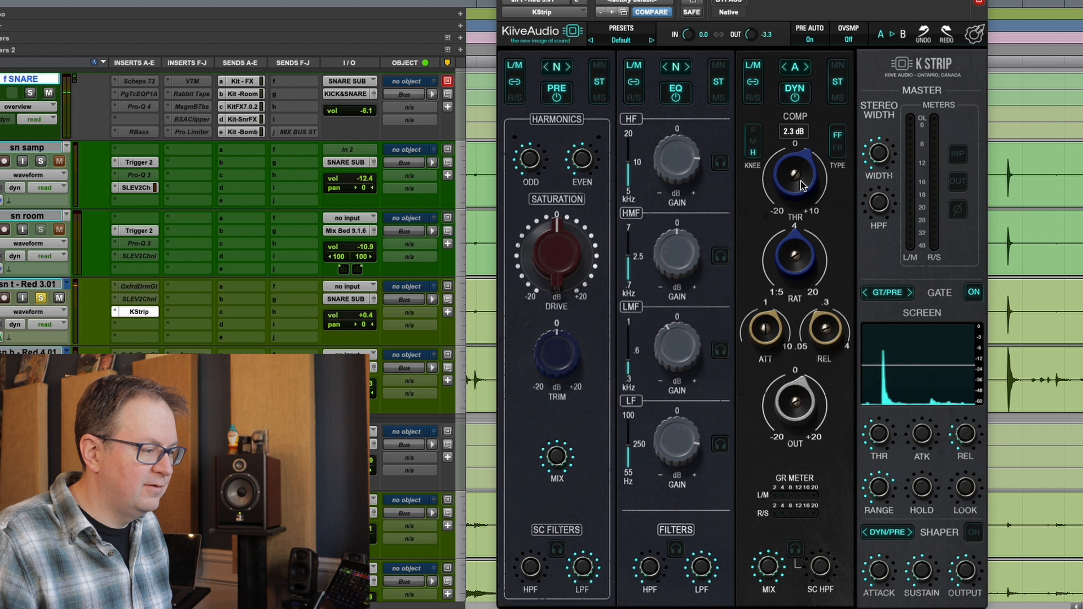
pyautogui.moveTo(801, 180); pyautogui.dragTo(801, 188)
# - Set the type A compressor's output gain to about 3.65 dB while comparing the snare with the dynamics section off and on
pyautogui.click(796, 95)
pyautogui.moveTo(808, 403)
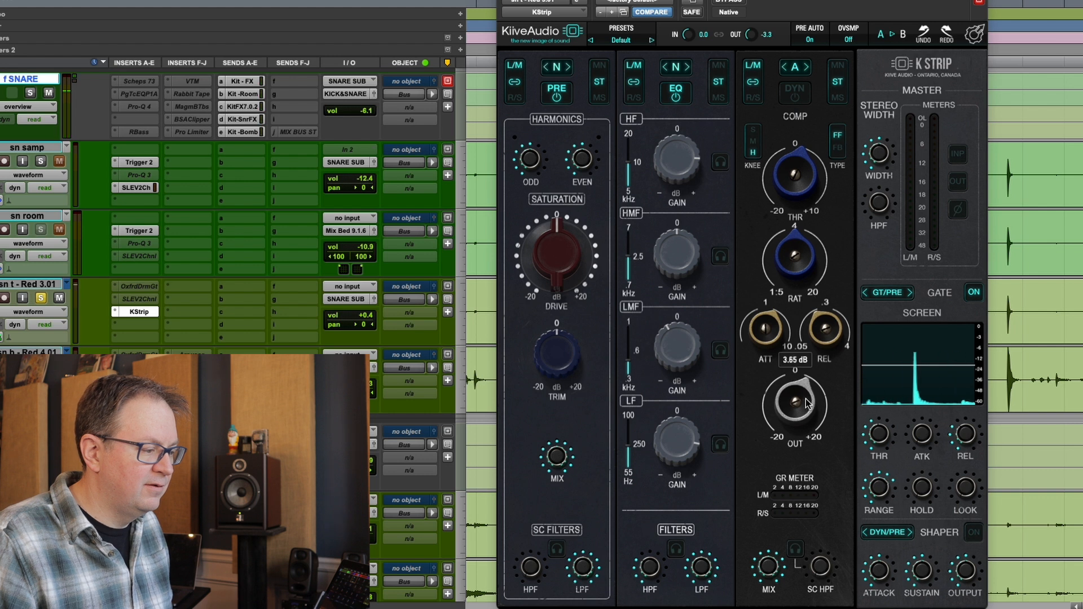
pyautogui.click(795, 95)
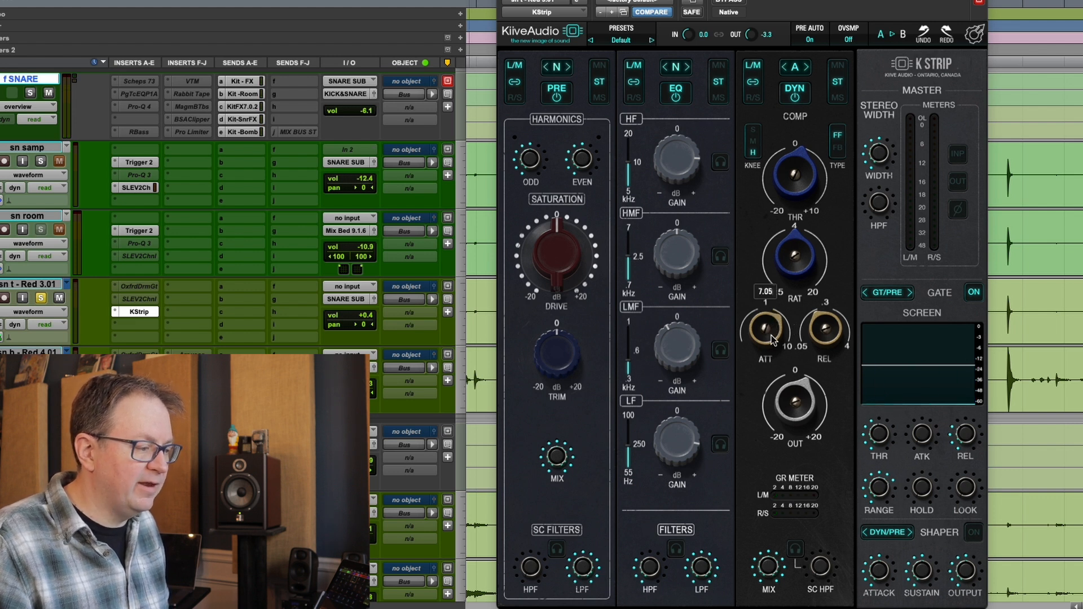
pyautogui.moveTo(771, 338); pyautogui.dragTo(774, 330)
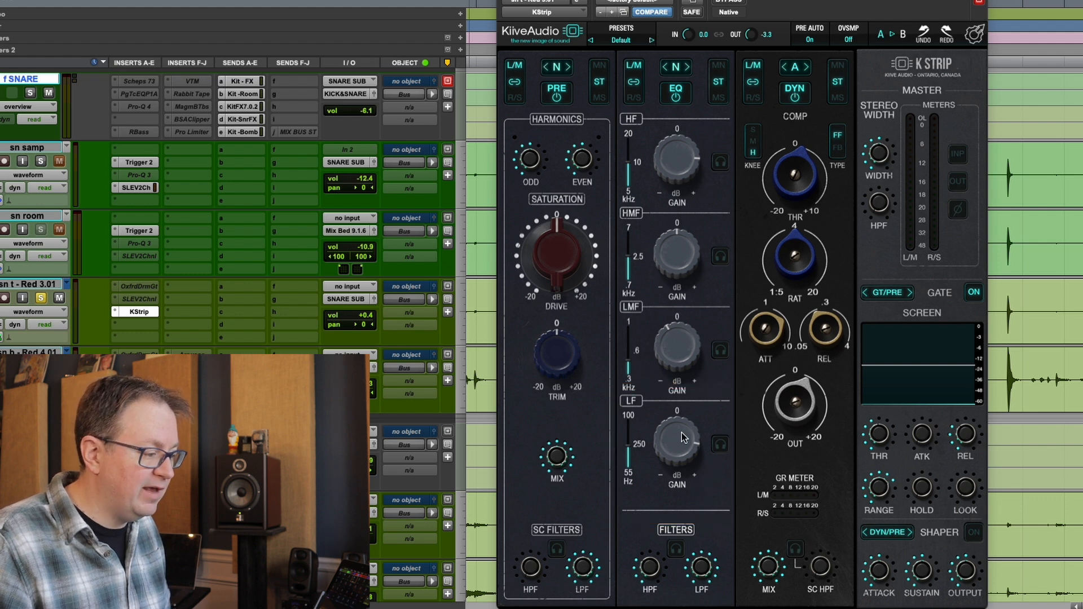
# - Switch the dynamics module to type S and try a -20.0 dB threshold with a 0.1 attack during playback
pyautogui.click(797, 69)
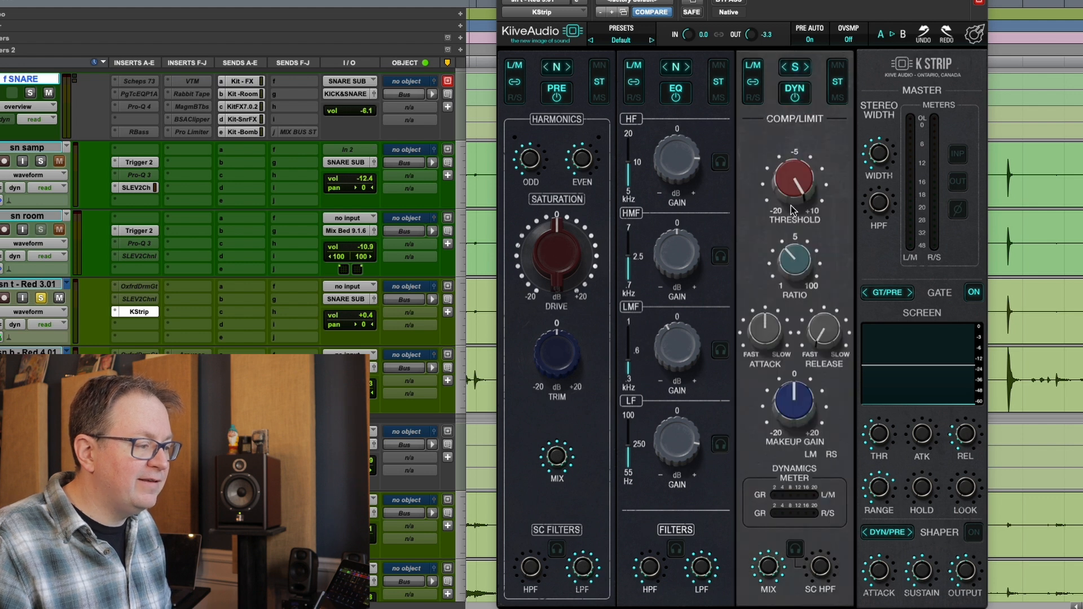
pyautogui.moveTo(811, 172); pyautogui.dragTo(808, 195)
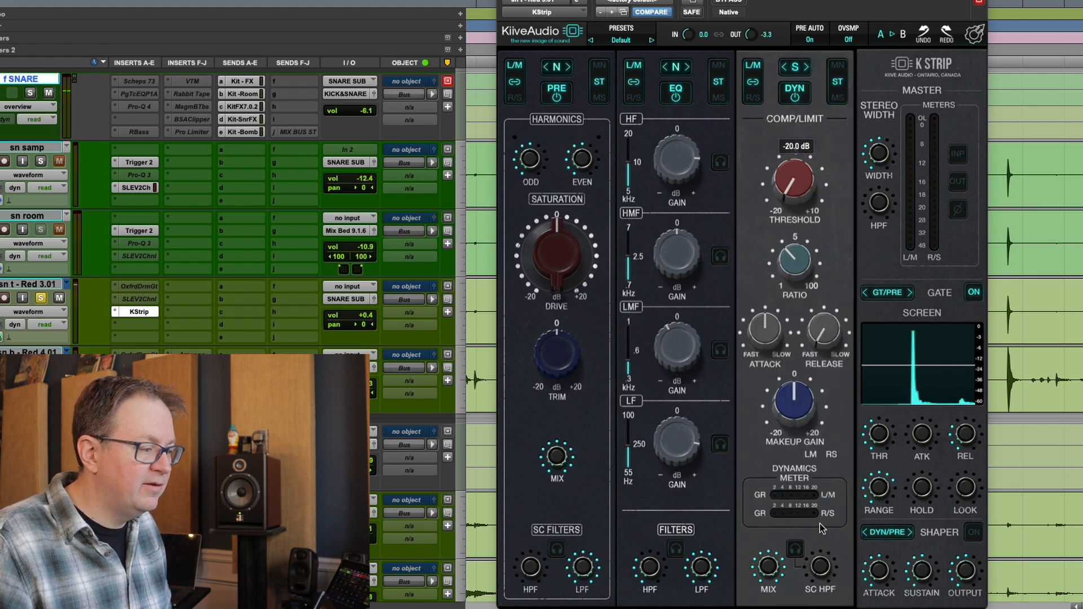
pyautogui.moveTo(775, 333); pyautogui.dragTo(762, 435)
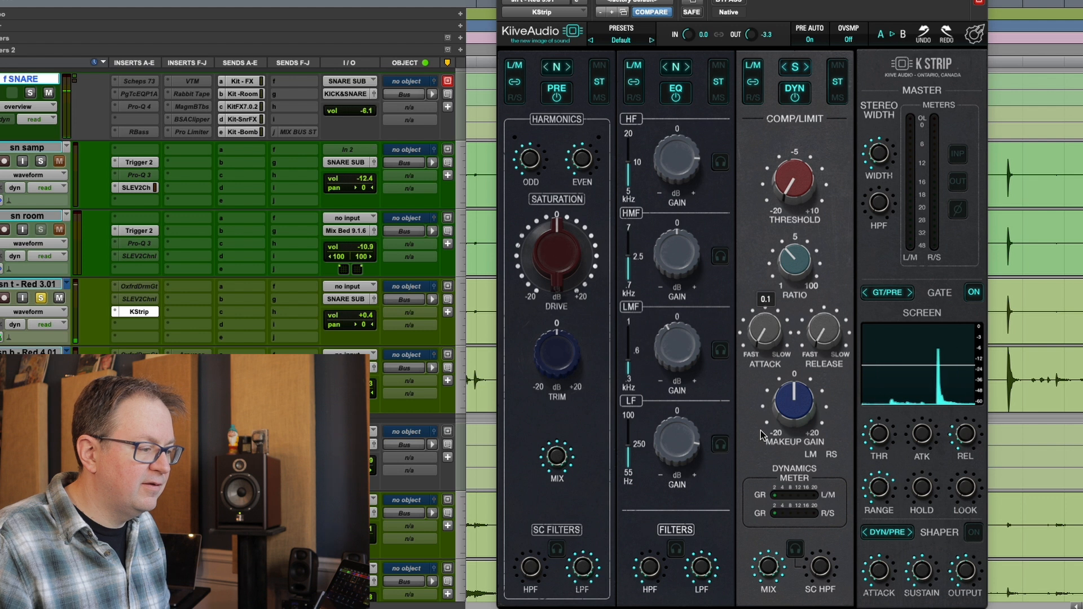
# - Slow the type S compressor's attack and raise its threshold for gentler compression of the snare
pyautogui.moveTo(794, 260)
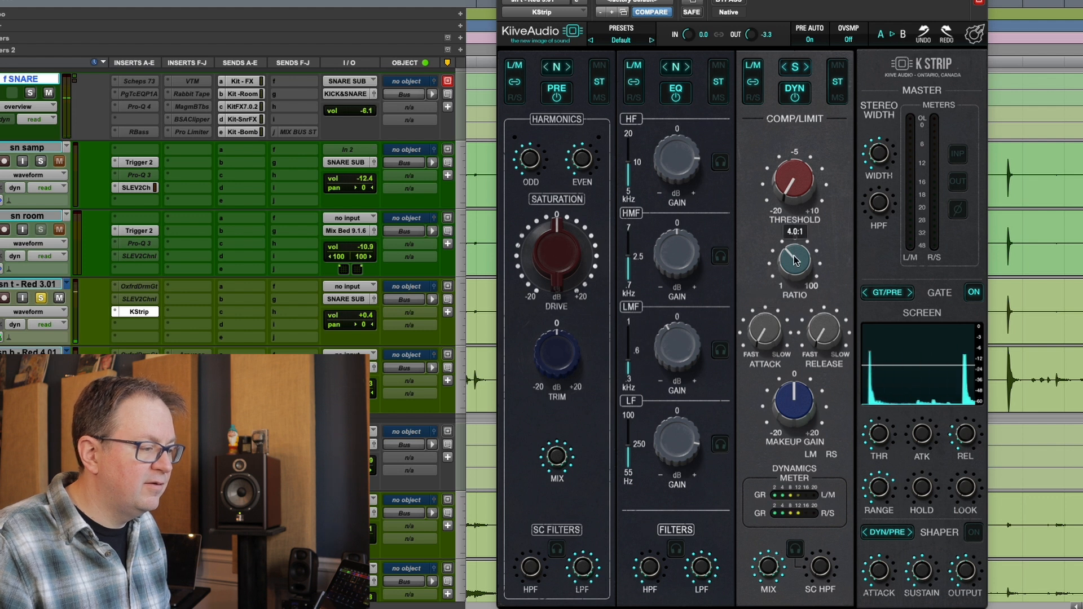
pyautogui.moveTo(790, 220); pyautogui.dragTo(790, 217)
pyautogui.moveTo(771, 336); pyautogui.dragTo(767, 290)
pyautogui.moveTo(793, 186); pyautogui.dragTo(795, 96)
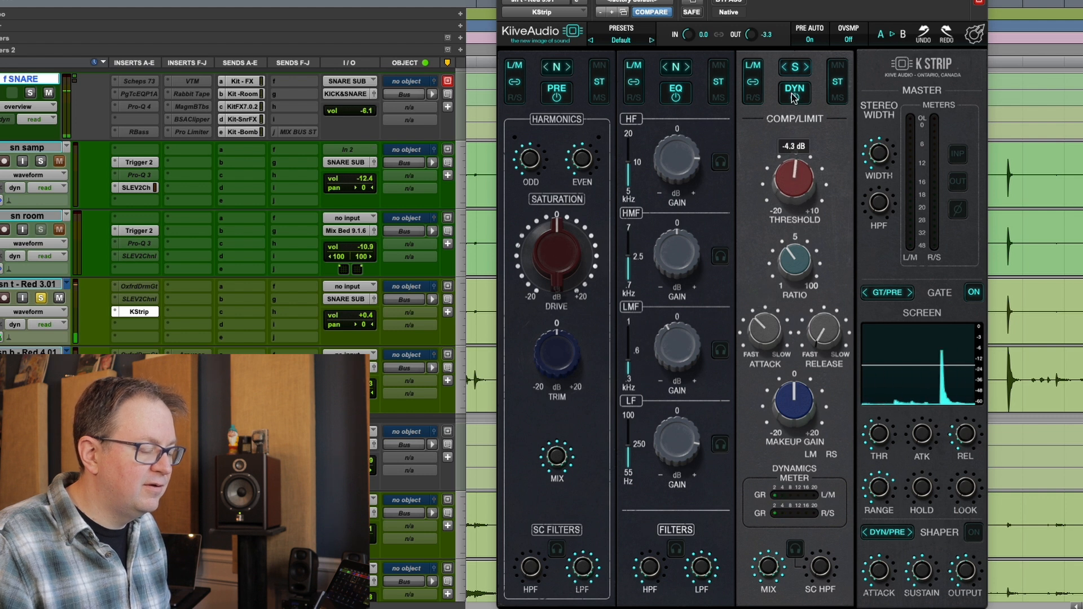
# - Set the type S compressor's makeup gain to about 3.54 dB and compare the snare with dynamics off and on
pyautogui.moveTo(793, 391); pyautogui.dragTo(798, 299)
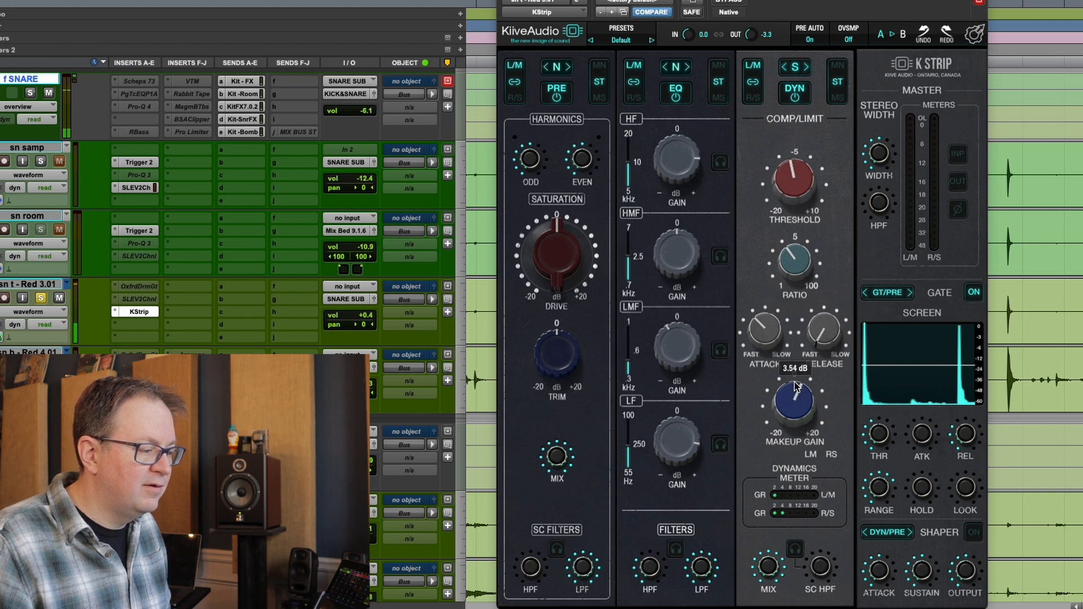
pyautogui.click(795, 93)
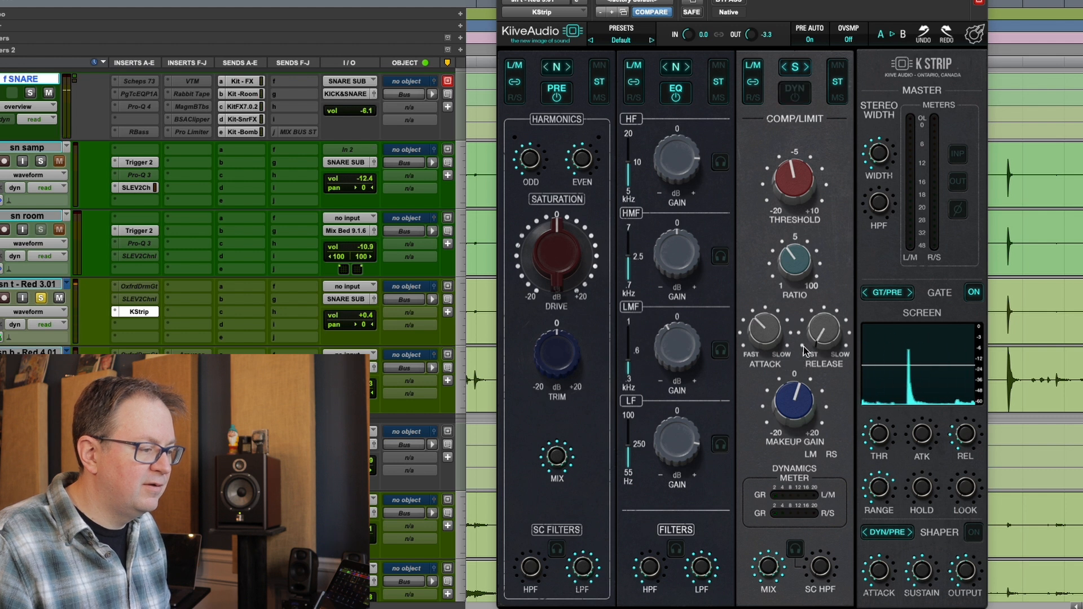
pyautogui.click(795, 93)
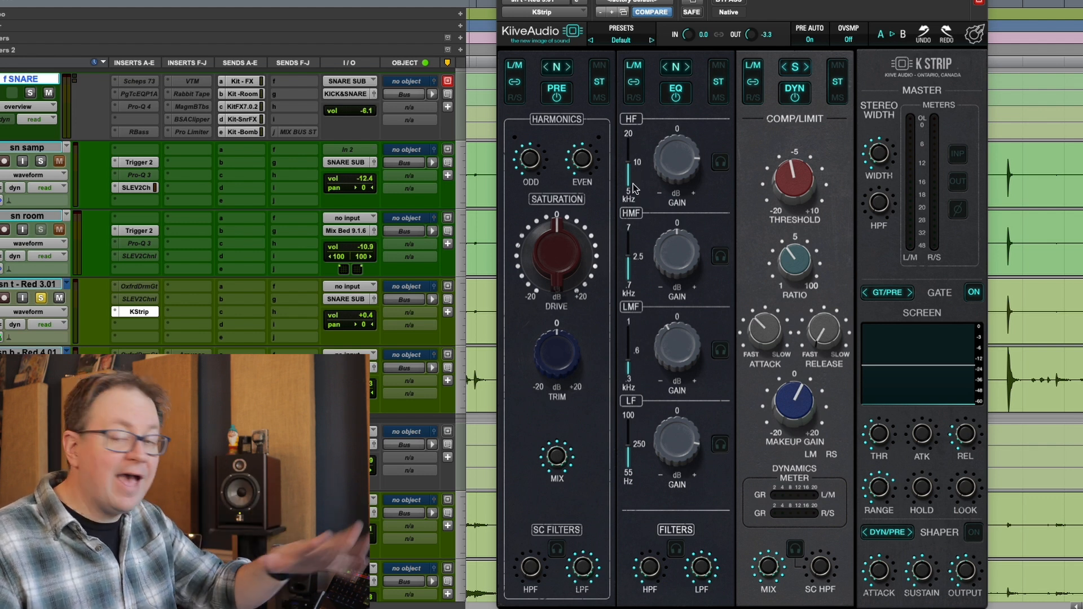
# - Switch the EQ to type A and, with the dynamics section bypassed, boost the HF band about 7.36 dB at 8.0 kHz
pyautogui.click(677, 68)
pyautogui.click(681, 104)
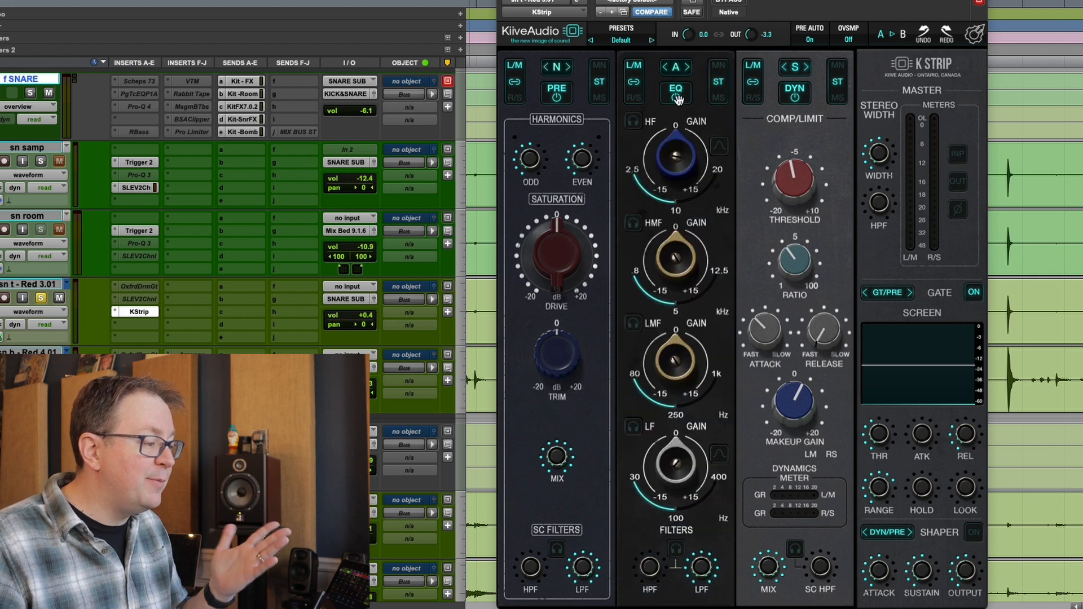
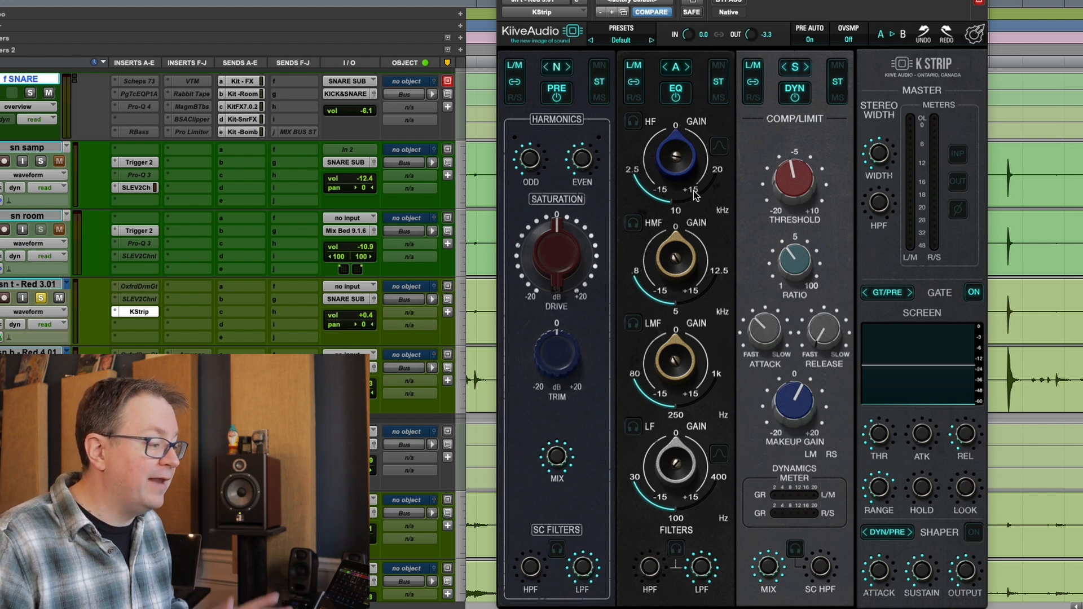
pyautogui.click(795, 97)
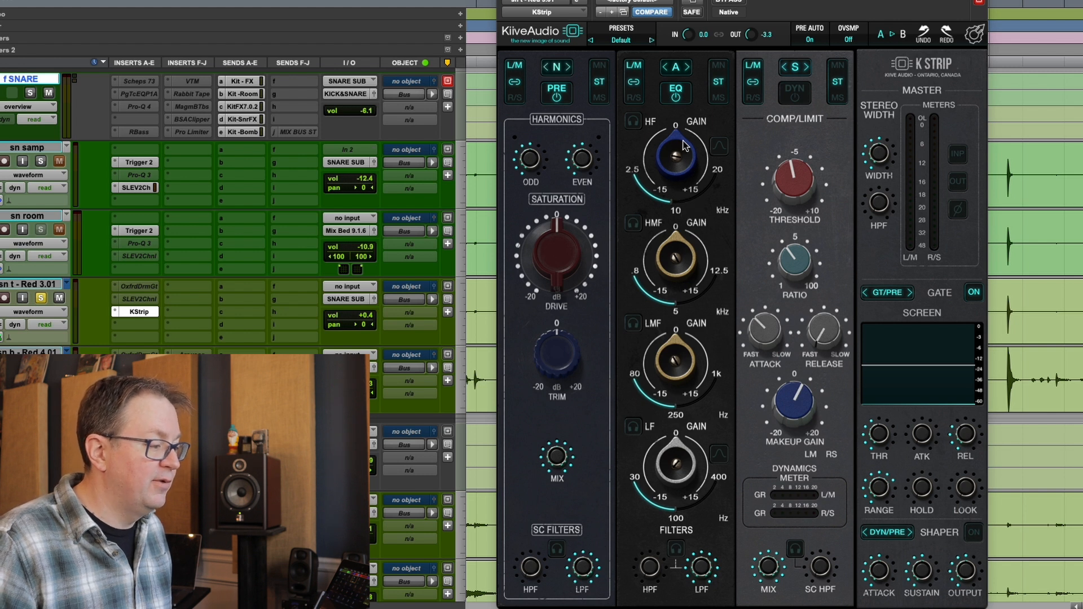
pyautogui.moveTo(683, 167); pyautogui.dragTo(677, 121)
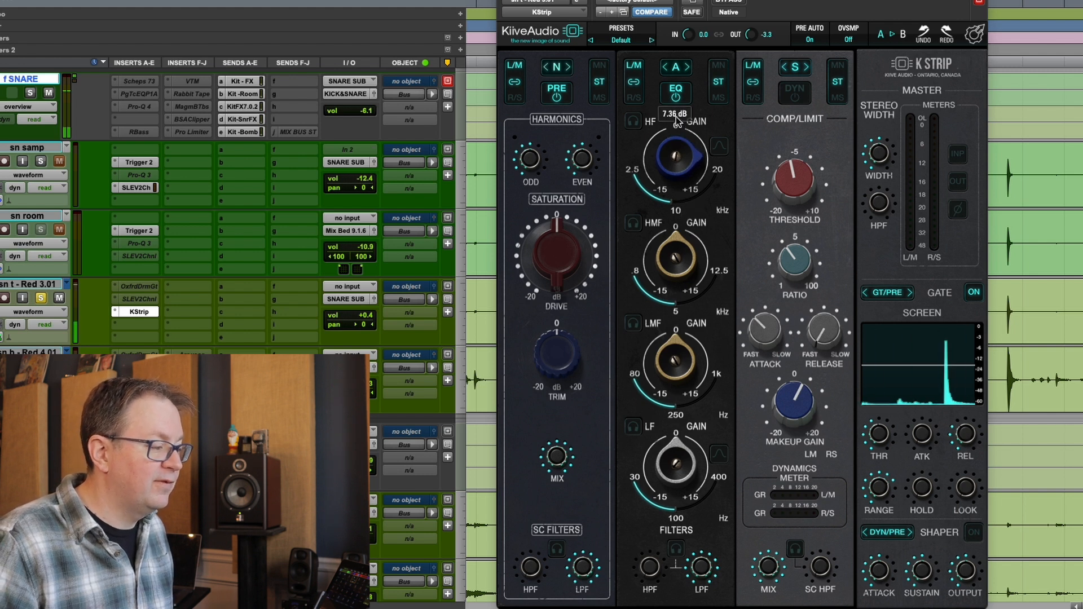
pyautogui.moveTo(672, 202)
pyautogui.mouseDown()
pyautogui.moveTo(652, 198)
pyautogui.moveTo(671, 202)
pyautogui.mouseUp()
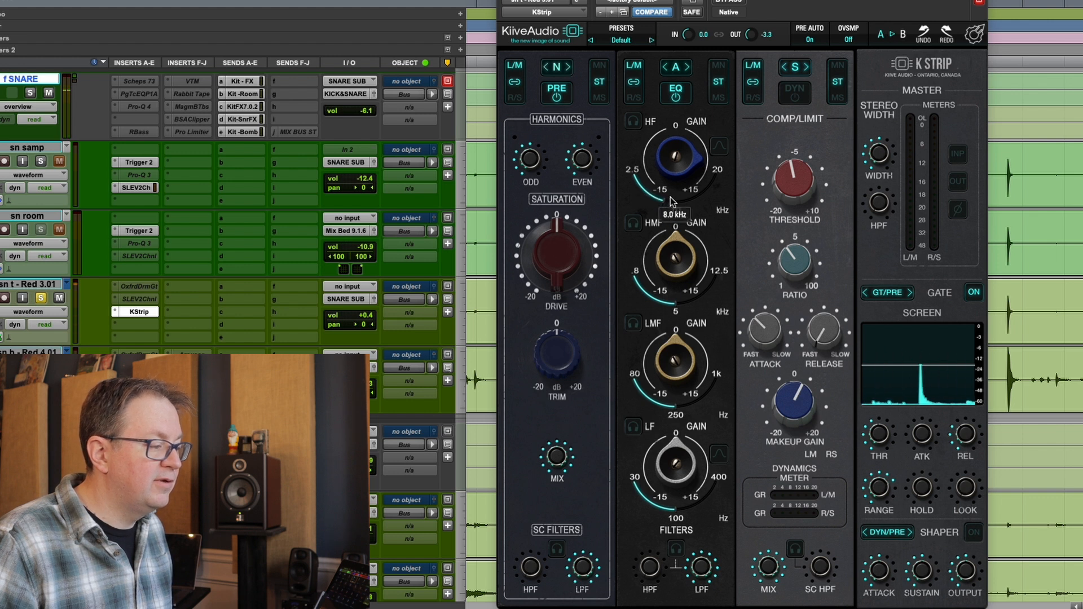
# - Boost the type A EQ's LF band about 3.53 dB at about 155 Hz and try the EQ's high-pass filter
pyautogui.moveTo(683, 458); pyautogui.dragTo(684, 432)
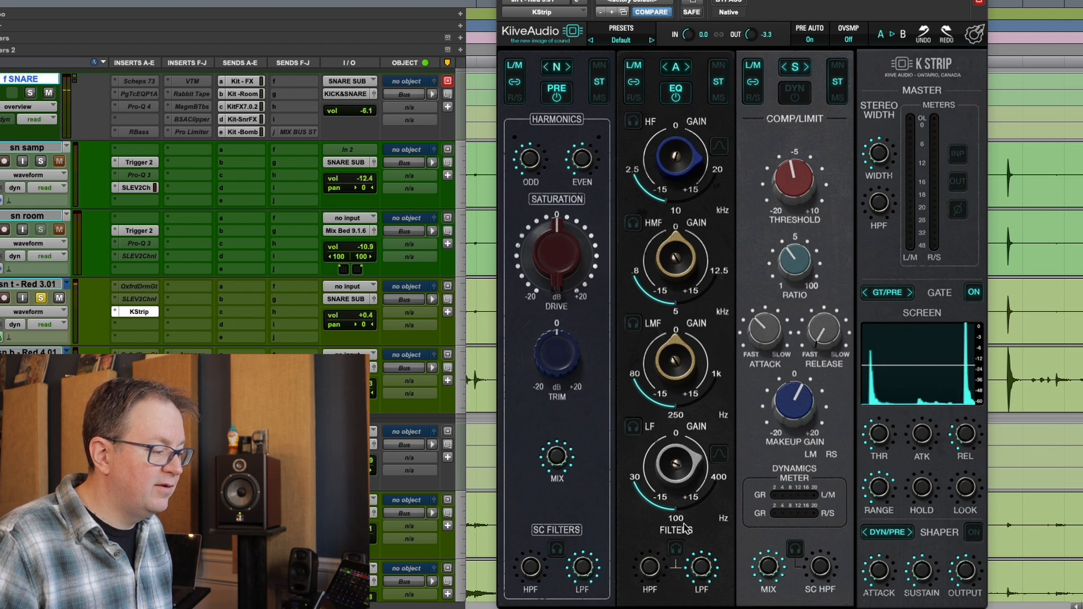
pyautogui.moveTo(678, 516); pyautogui.dragTo(687, 511)
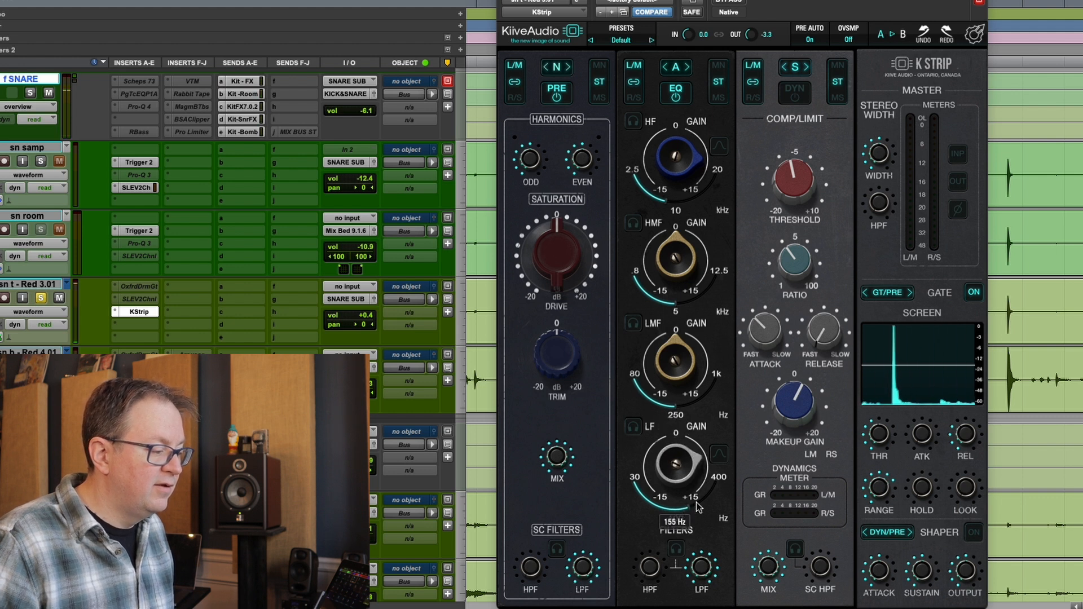
pyautogui.moveTo(650, 566); pyautogui.dragTo(653, 528)
pyautogui.moveTo(674, 449); pyautogui.dragTo(674, 460)
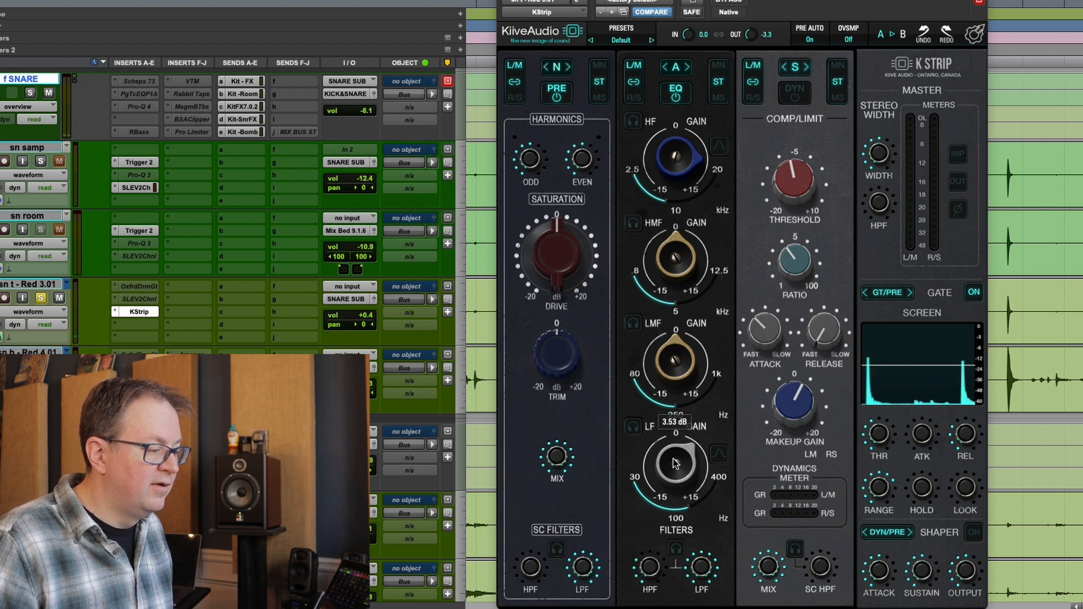
# - Sweep the LMF band's frequency with boosted gain, and cut the band by about 2.64 dB
pyautogui.moveTo(671, 364); pyautogui.dragTo(677, 311)
pyautogui.moveTo(673, 405); pyautogui.dragTo(699, 407)
pyautogui.moveTo(675, 361); pyautogui.dragTo(670, 424)
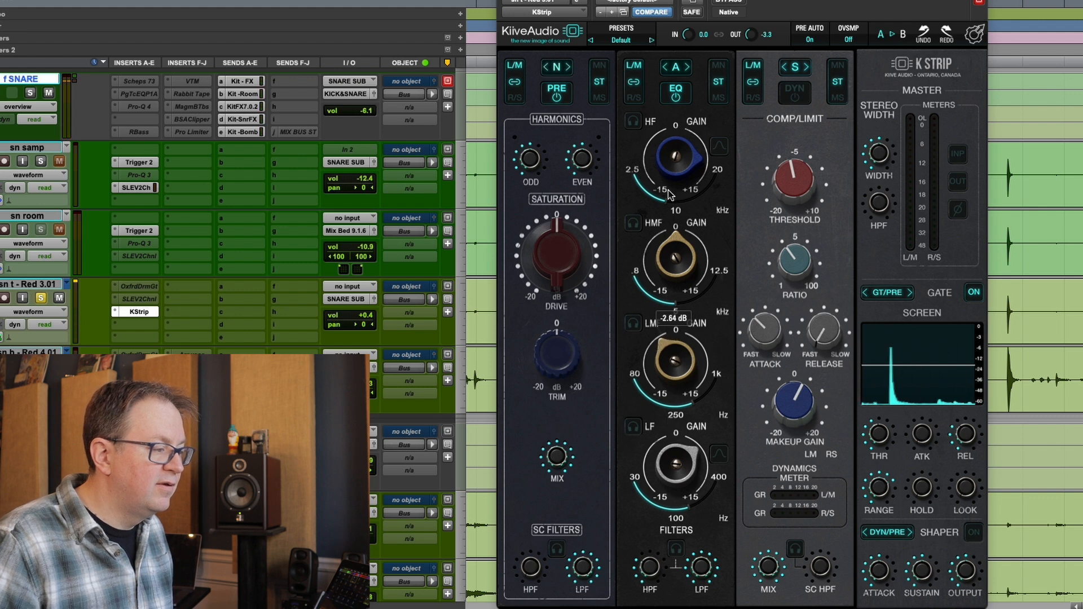
# - Compare the snare with the EQ off and on, and raise the HF gain to about 8.84 dB
pyautogui.click(677, 97)
pyautogui.click(677, 97)
pyautogui.moveTo(680, 168); pyautogui.dragTo(680, 161)
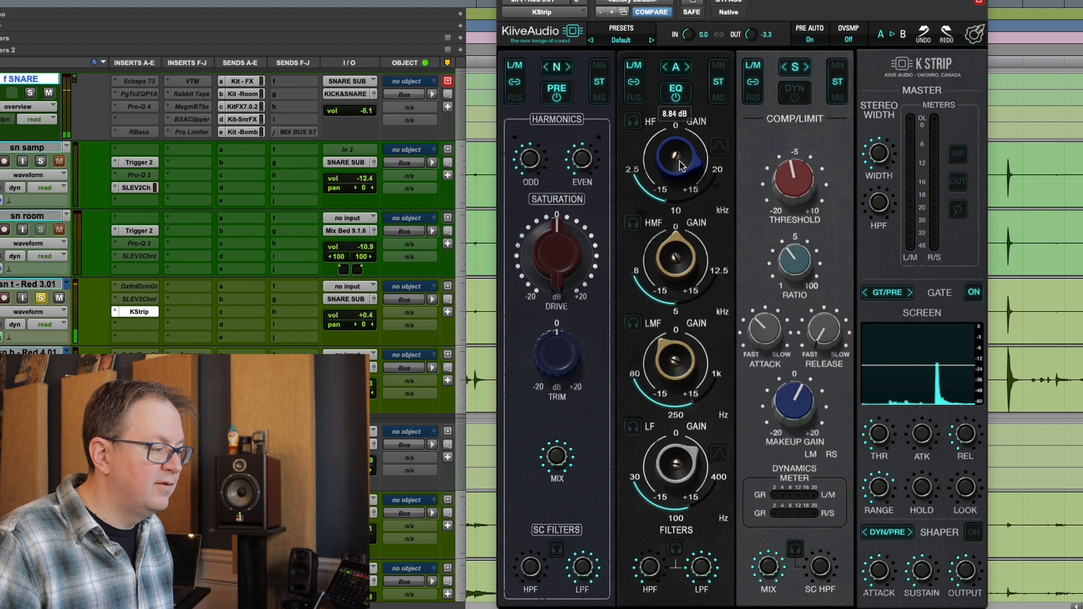
# - Compare the snare through EQ types N and A during playback, leaving type A selected
pyautogui.click(667, 67)
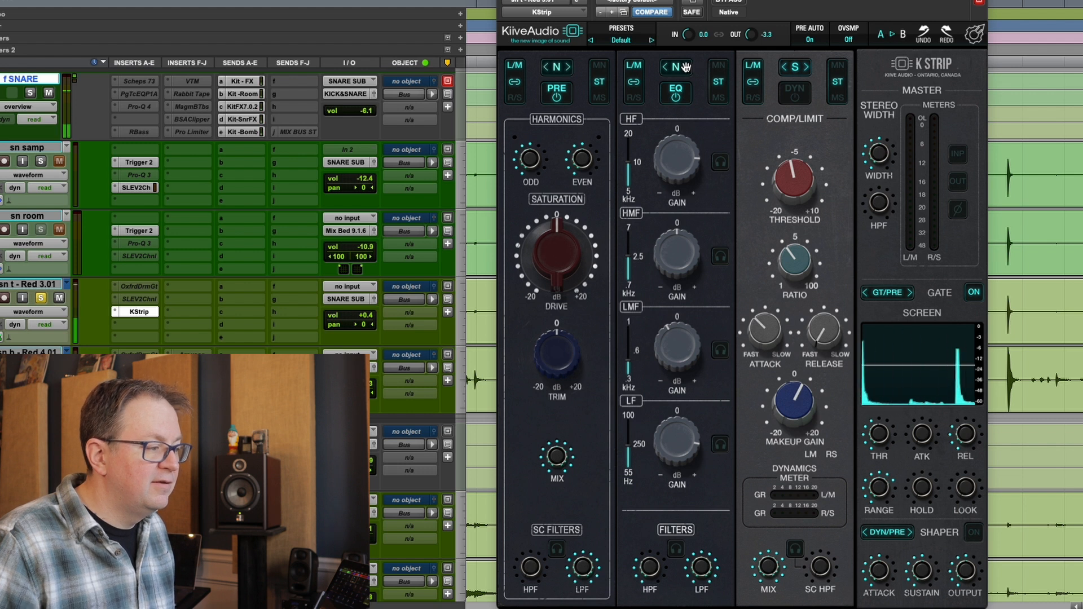
pyautogui.click(685, 67)
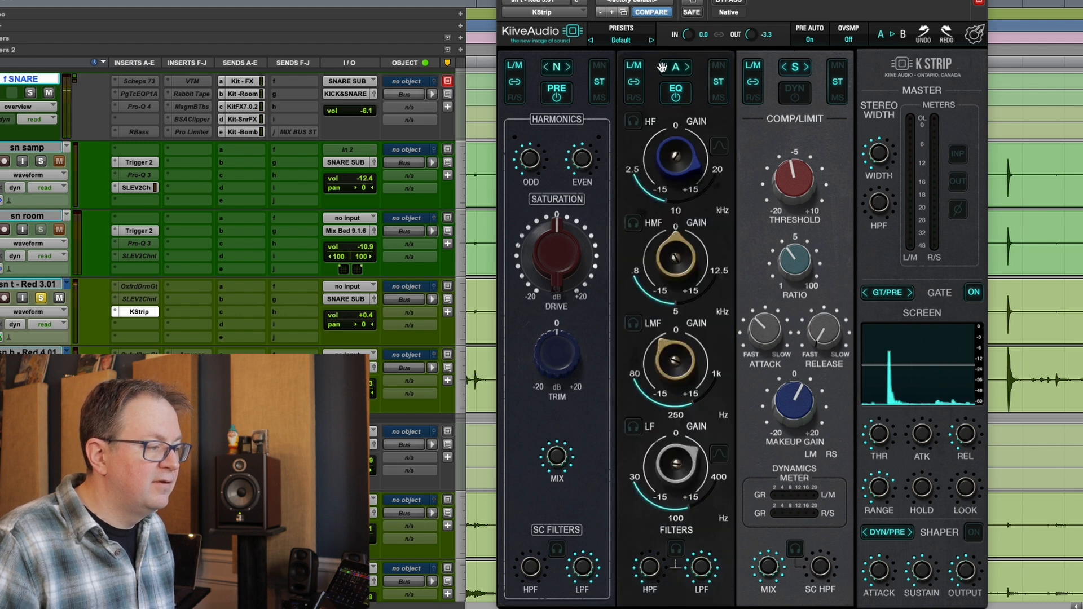
pyautogui.click(683, 67)
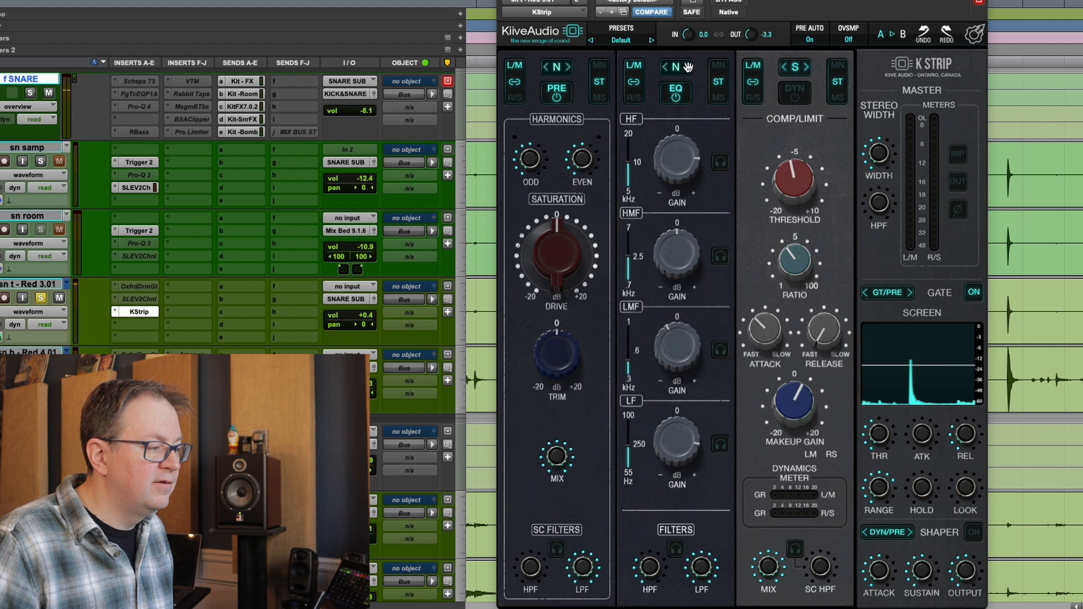
pyautogui.click(684, 67)
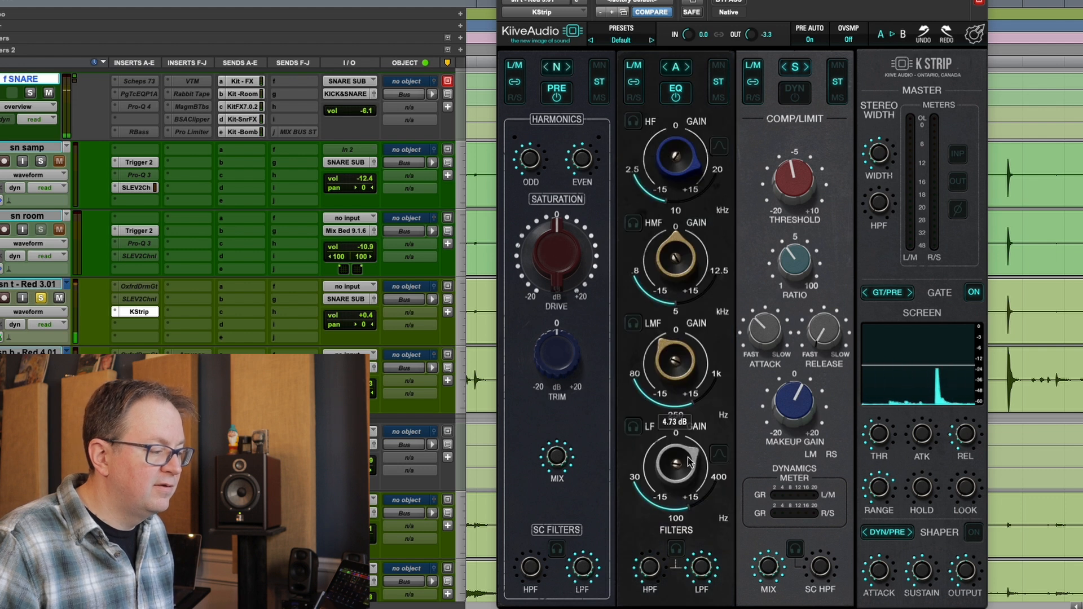
# - Turn the dynamics section back on and compare EQ types N and A with compression engaged
pyautogui.click(793, 90)
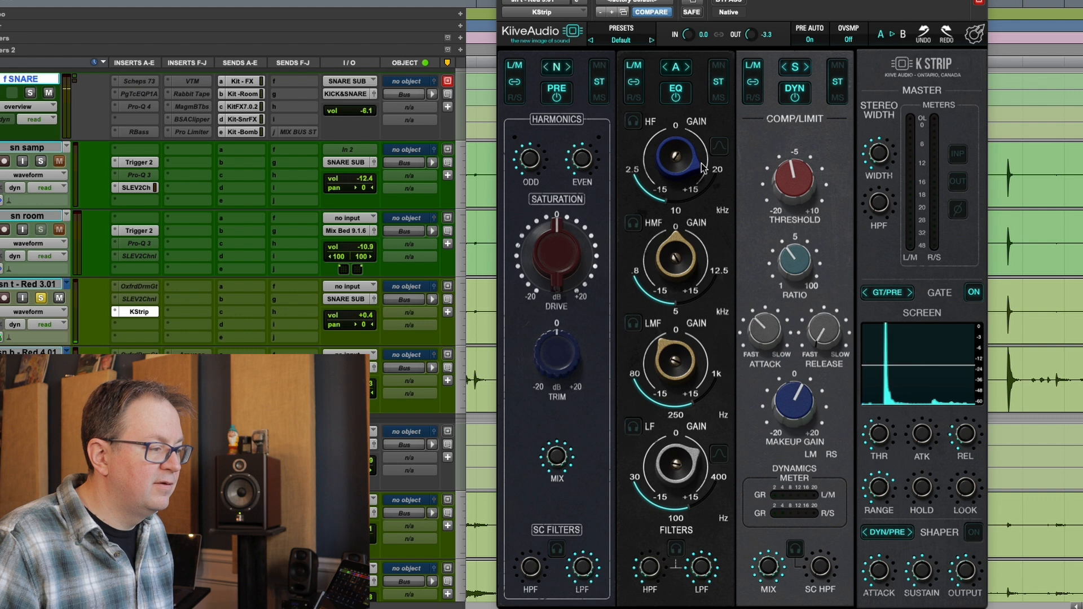
pyautogui.click(667, 67)
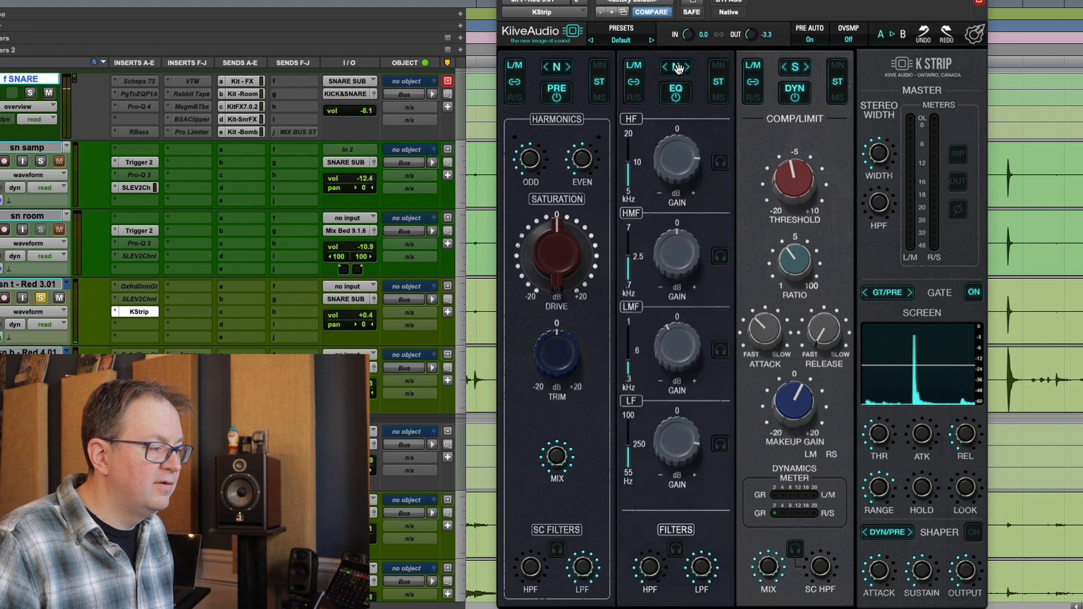
pyautogui.click(687, 67)
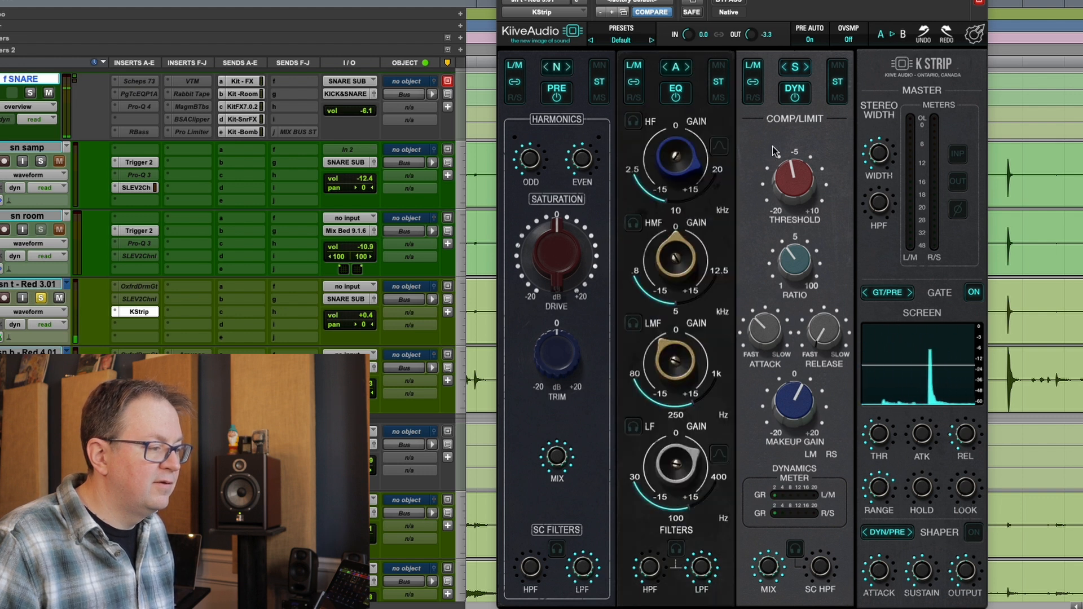
# - Set the type S compressor's threshold to -5.0 dB, and compare EQ types N and A once more before stopping playback
pyautogui.moveTo(800, 181); pyautogui.dragTo(802, 179)
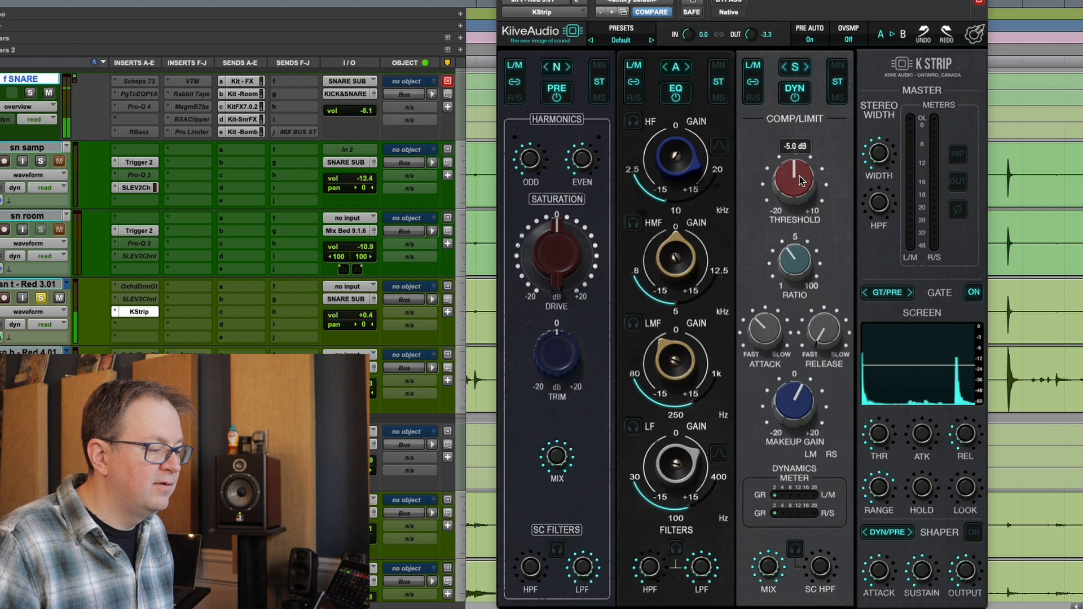
pyautogui.click(666, 67)
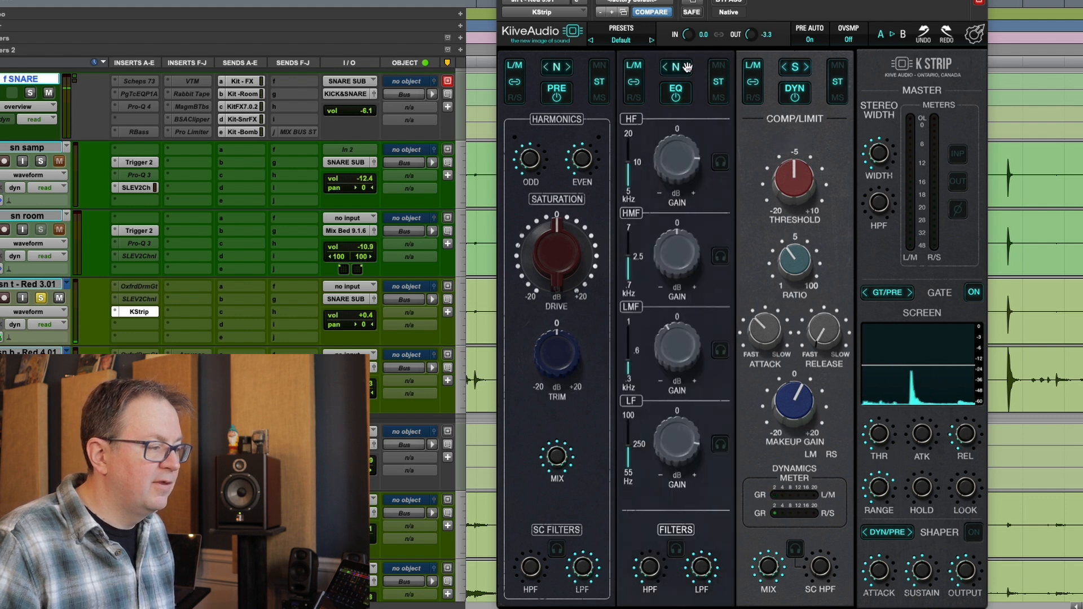
pyautogui.click(688, 67)
pyautogui.press('space')
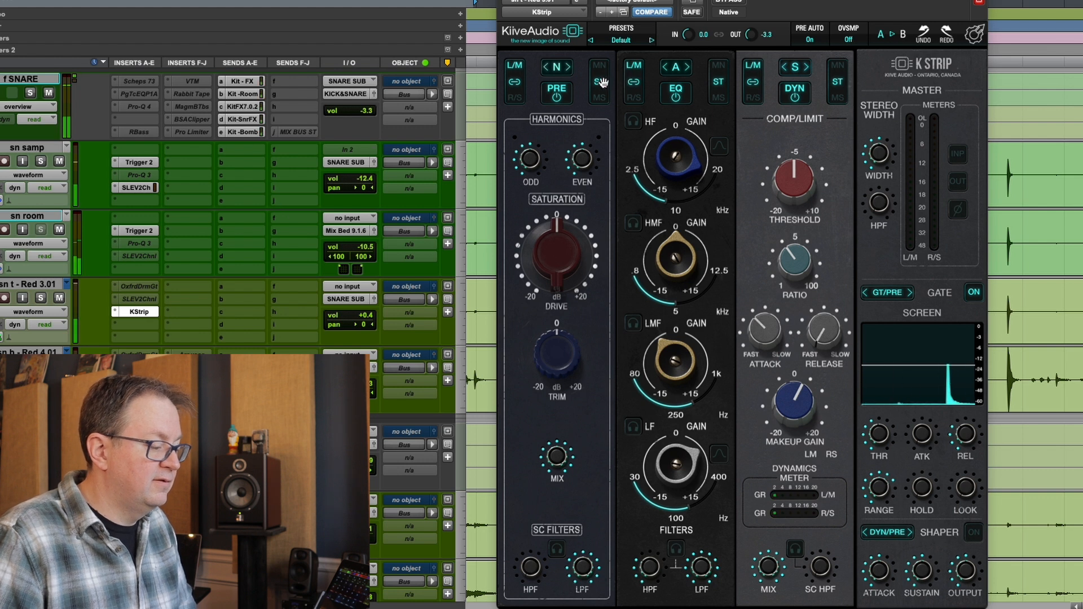
# - Compare the snare through EQ types N and A again during playback, leaving type N selected
pyautogui.click(663, 67)
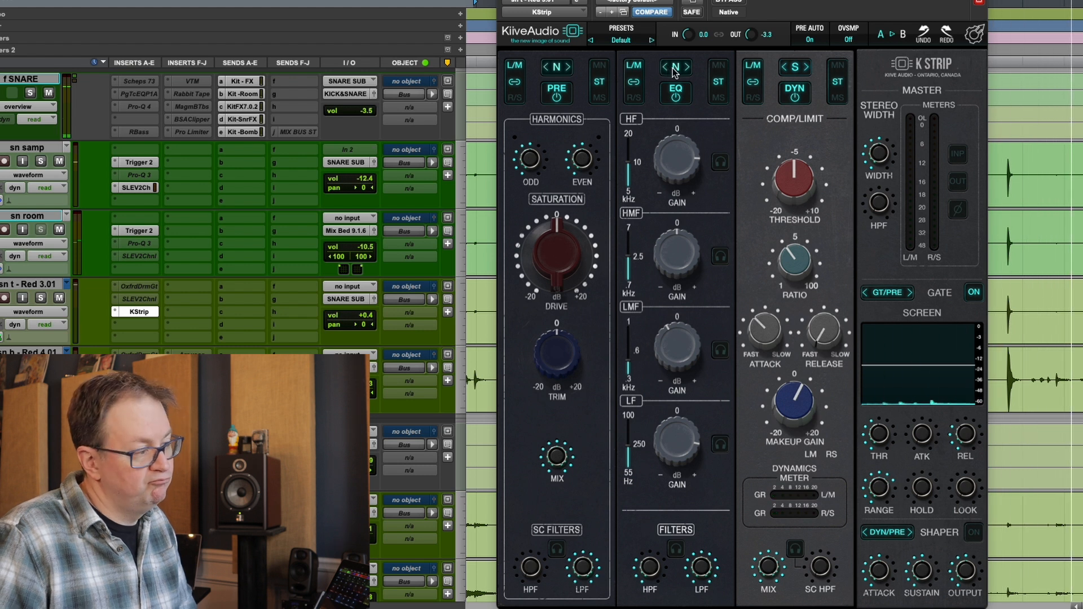
pyautogui.click(686, 67)
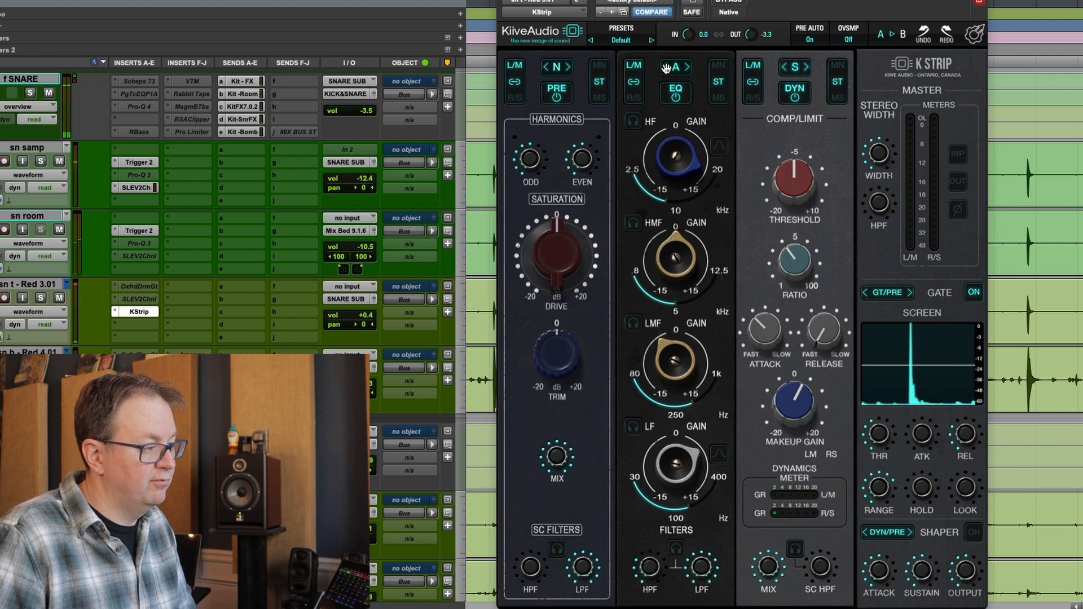
pyautogui.click(666, 69)
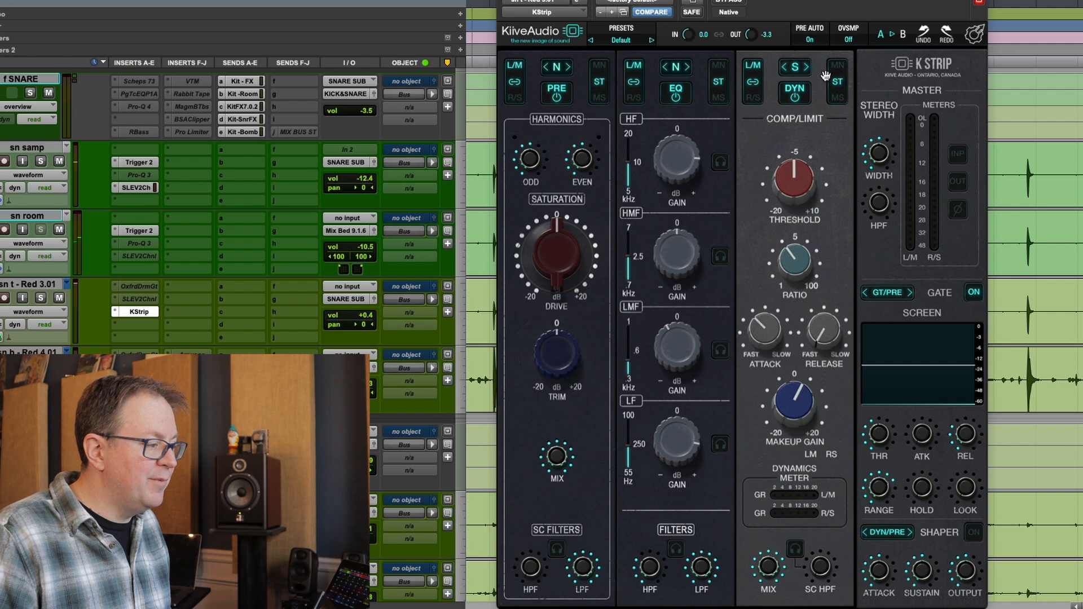
# - Compare compressor types A, S and N during playback, leaving type N selected and raising its threshold slightly
pyautogui.click(784, 68)
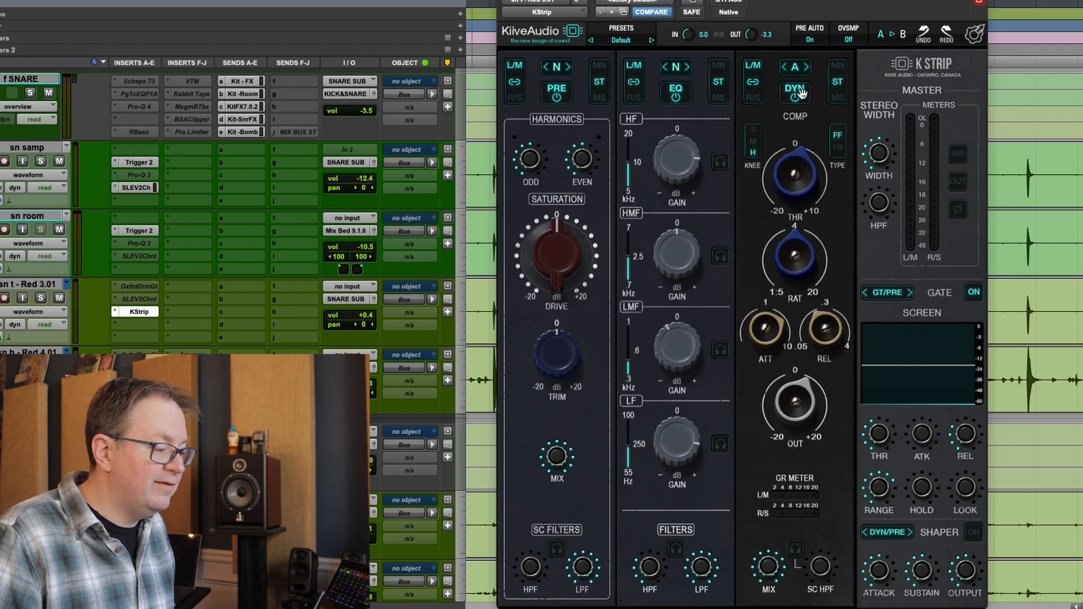
pyautogui.press('space')
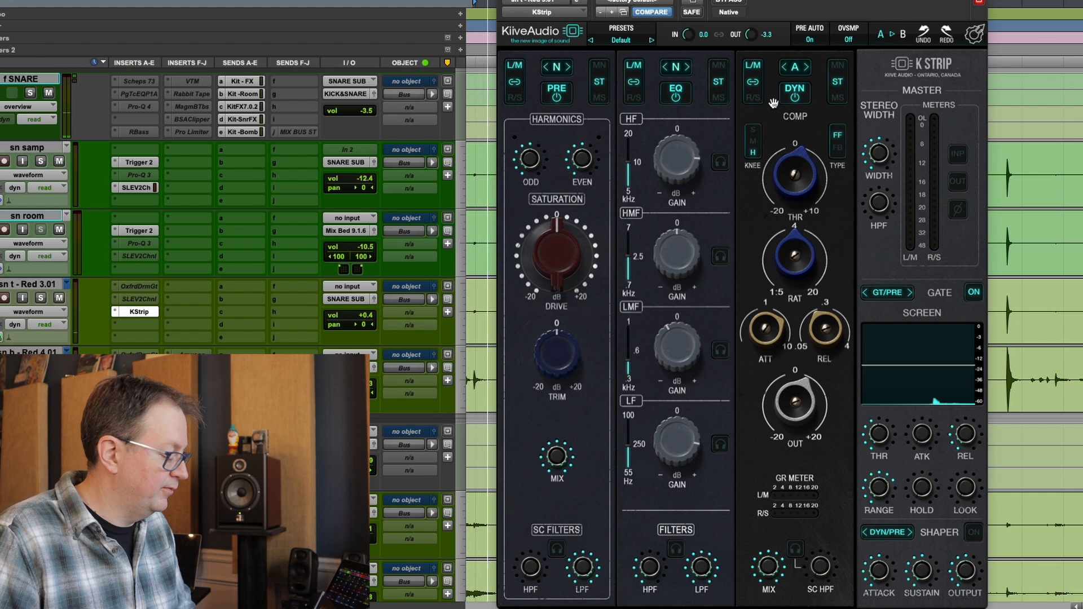
pyautogui.click(805, 68)
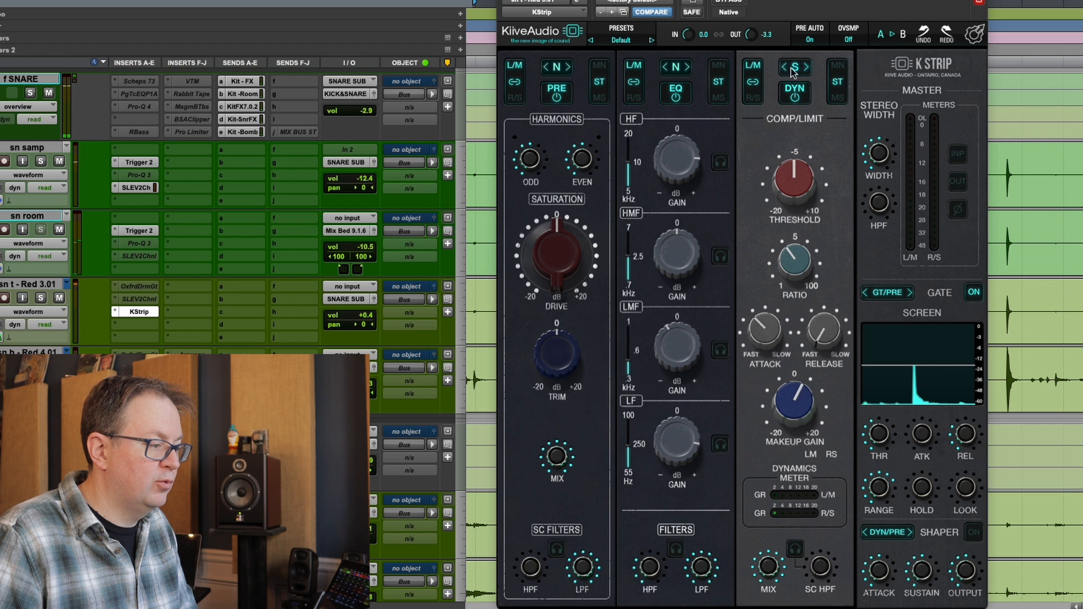
pyautogui.click(805, 67)
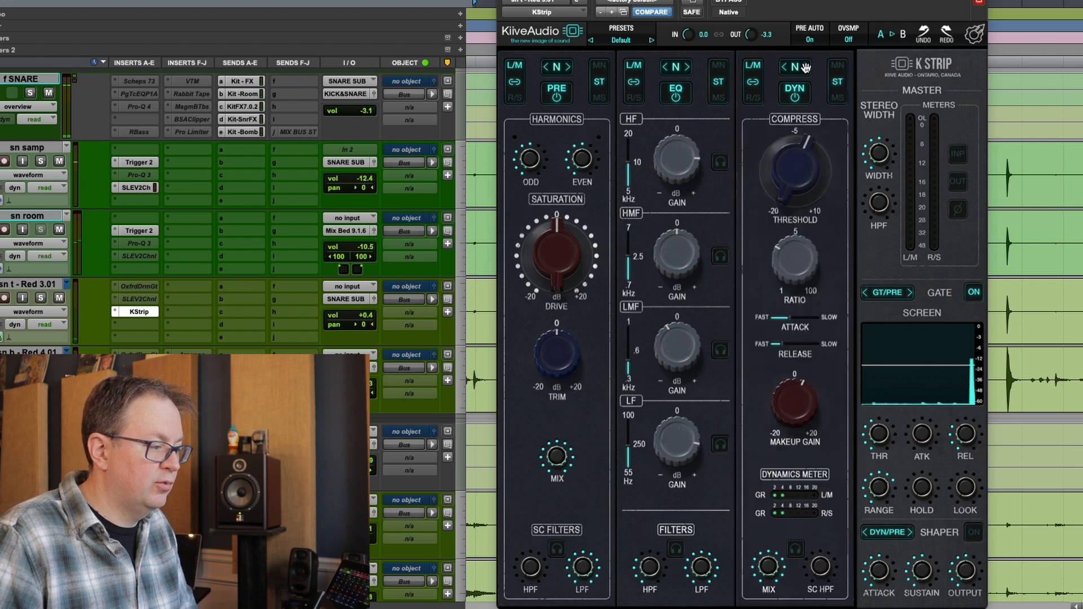
pyautogui.click(785, 68)
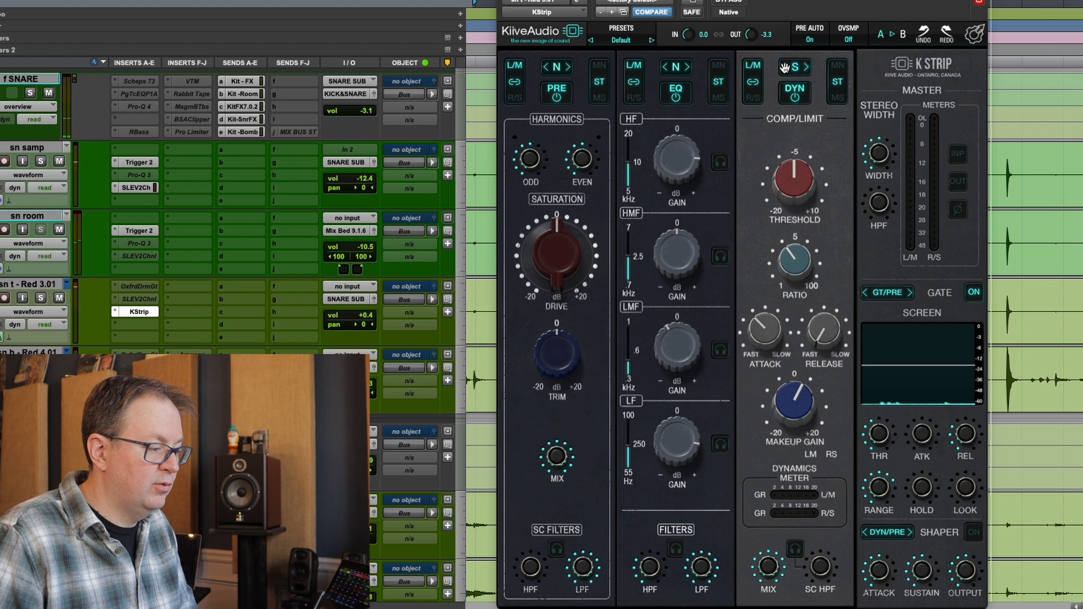
pyautogui.click(784, 67)
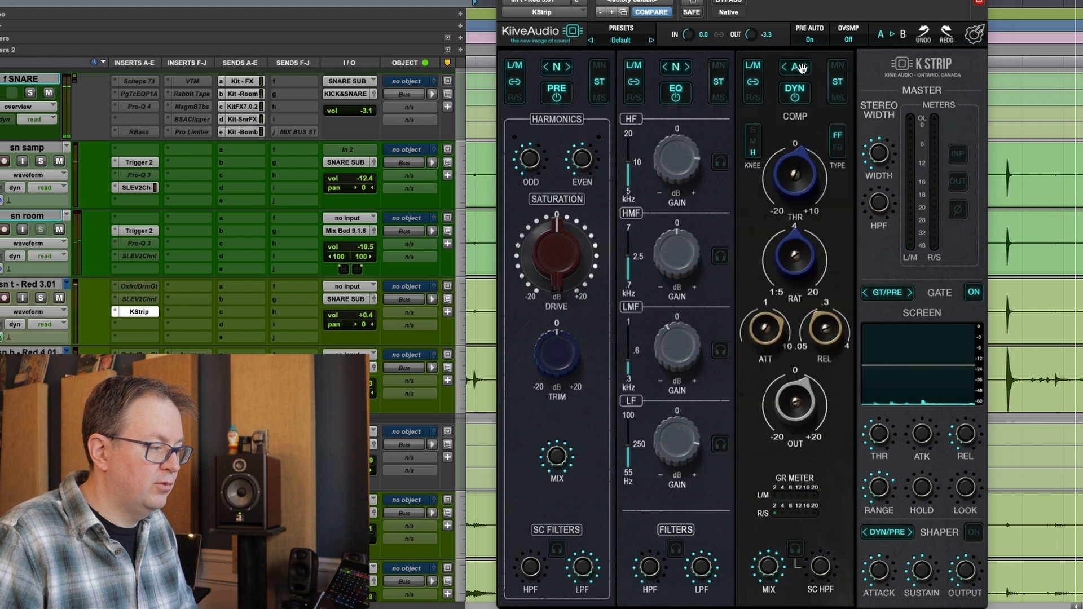
pyautogui.click(806, 67)
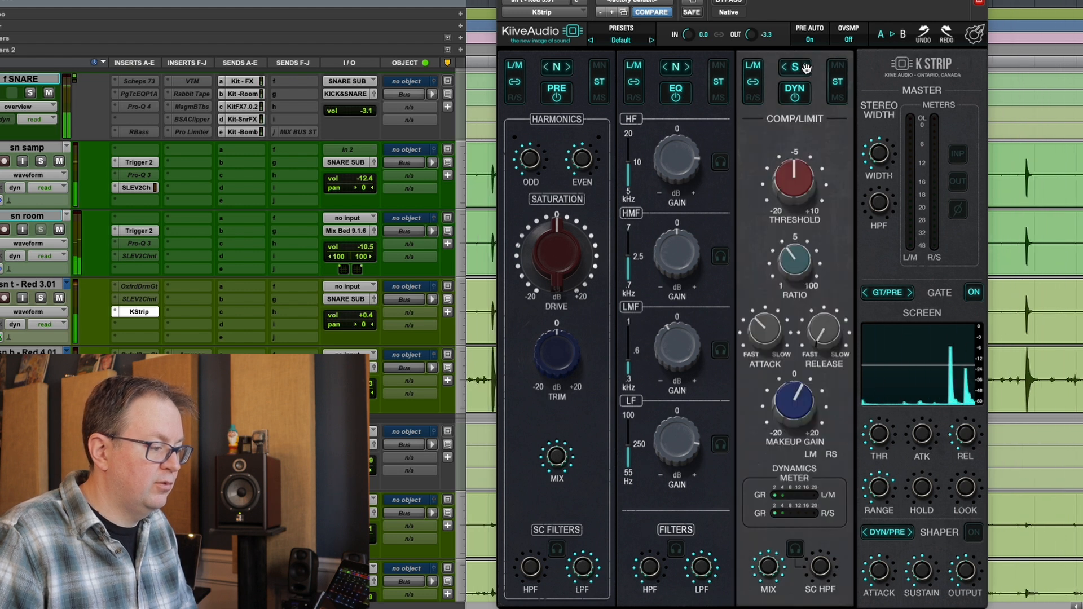
pyautogui.click(806, 67)
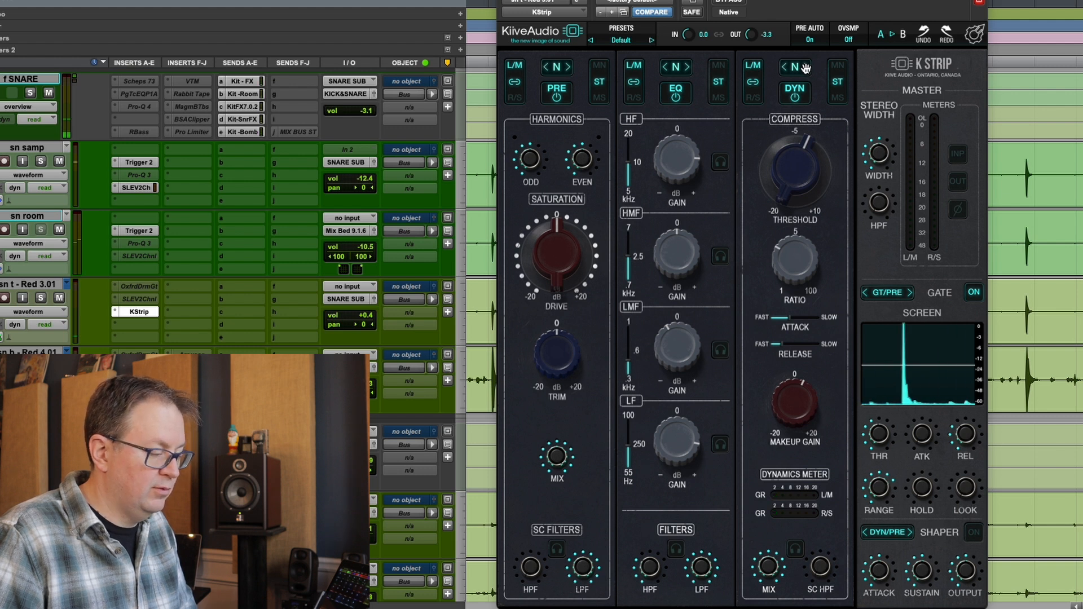
pyautogui.moveTo(795, 172); pyautogui.dragTo(794, 165)
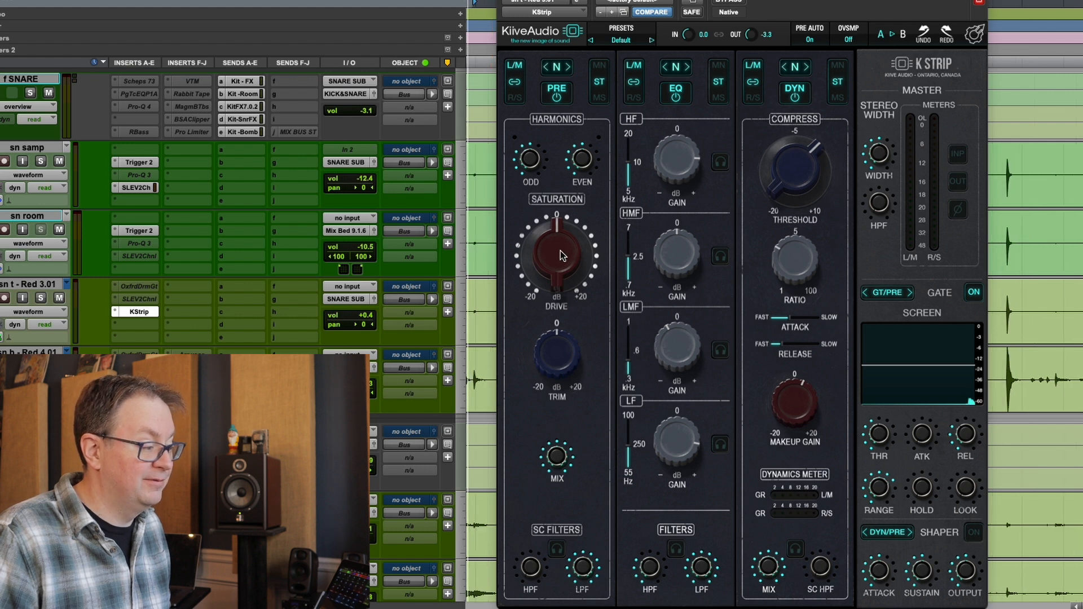
# - Raise the type N preamp's saturation drive to about 7.36 dB and compare the snare with the preamp off and on
pyautogui.moveTo(560, 252); pyautogui.dragTo(561, 203)
pyautogui.moveTo(563, 219); pyautogui.dragTo(560, 226)
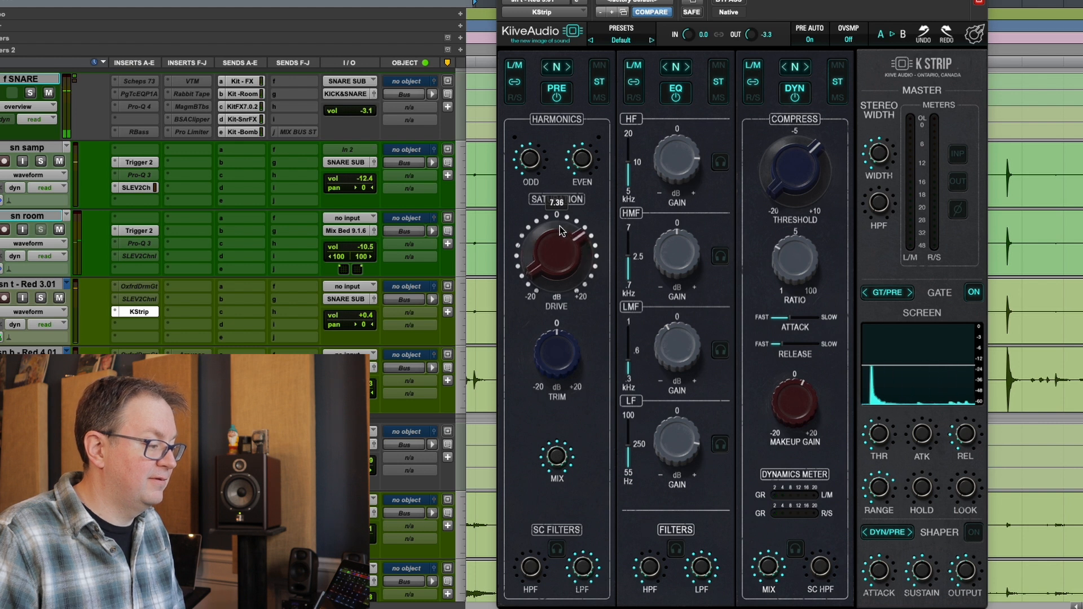
pyautogui.click(557, 96)
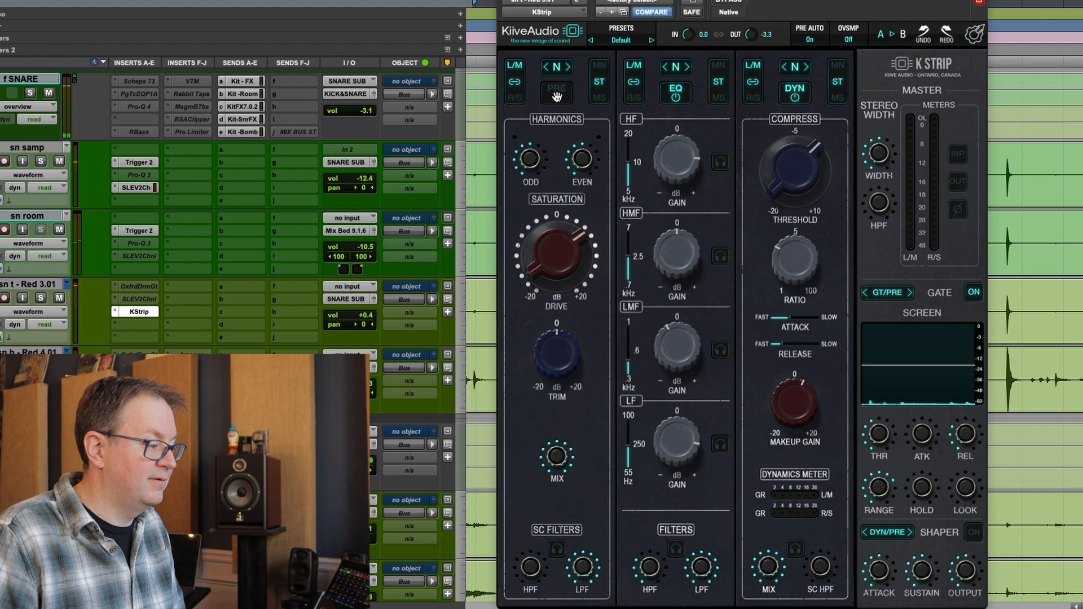
pyautogui.click(557, 96)
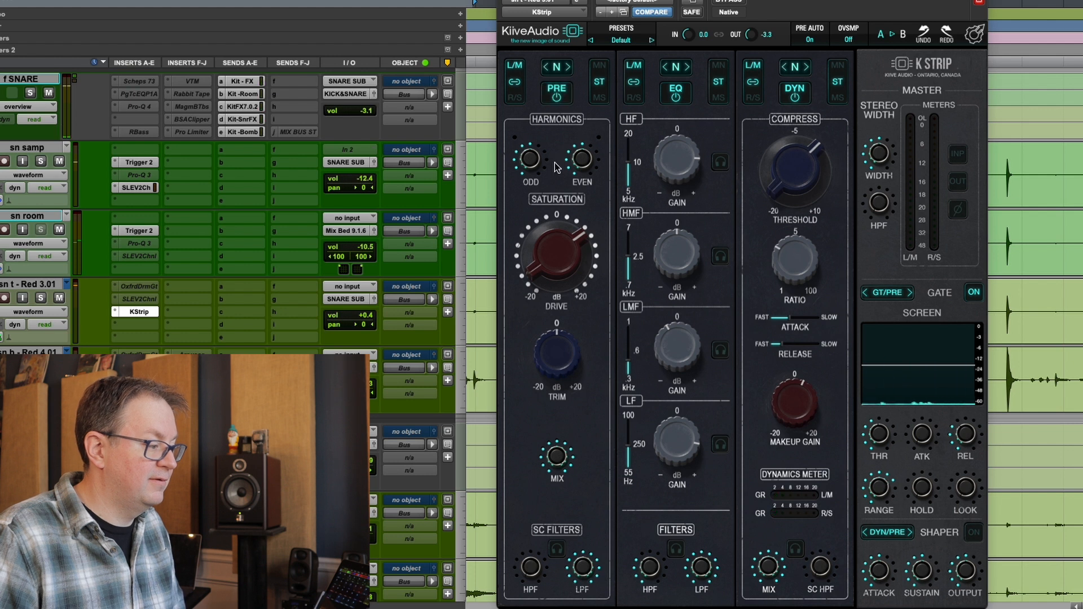
# - Switch the preamp to type A and compare the driven snare with the preamp off and on
pyautogui.click(568, 67)
pyautogui.moveTo(550, 262)
pyautogui.mouseDown()
pyautogui.moveTo(555, 199)
pyautogui.moveTo(556, 251)
pyautogui.mouseUp()
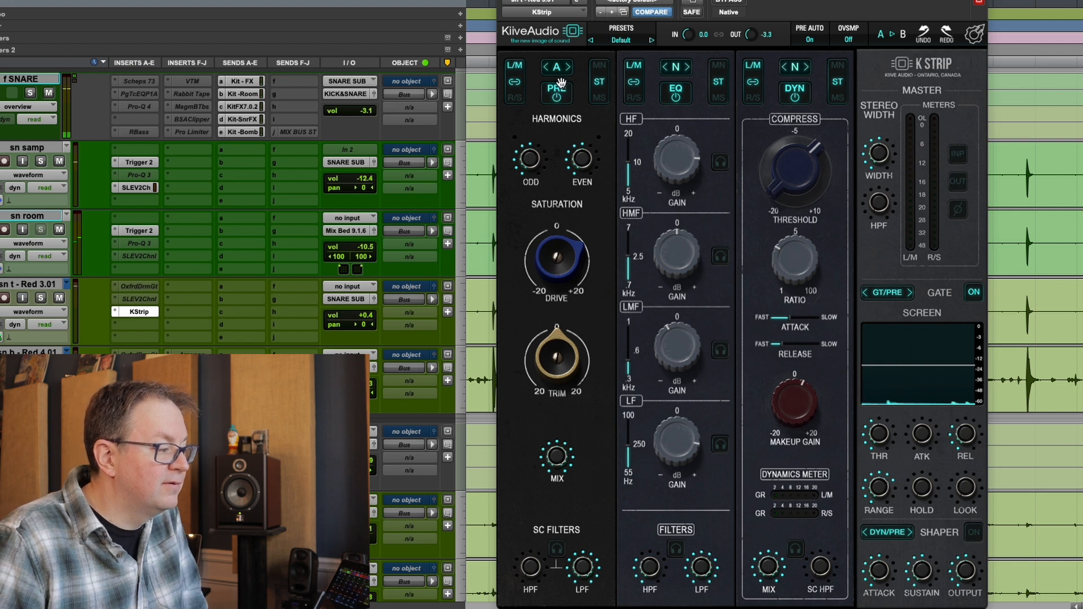
pyautogui.click(557, 97)
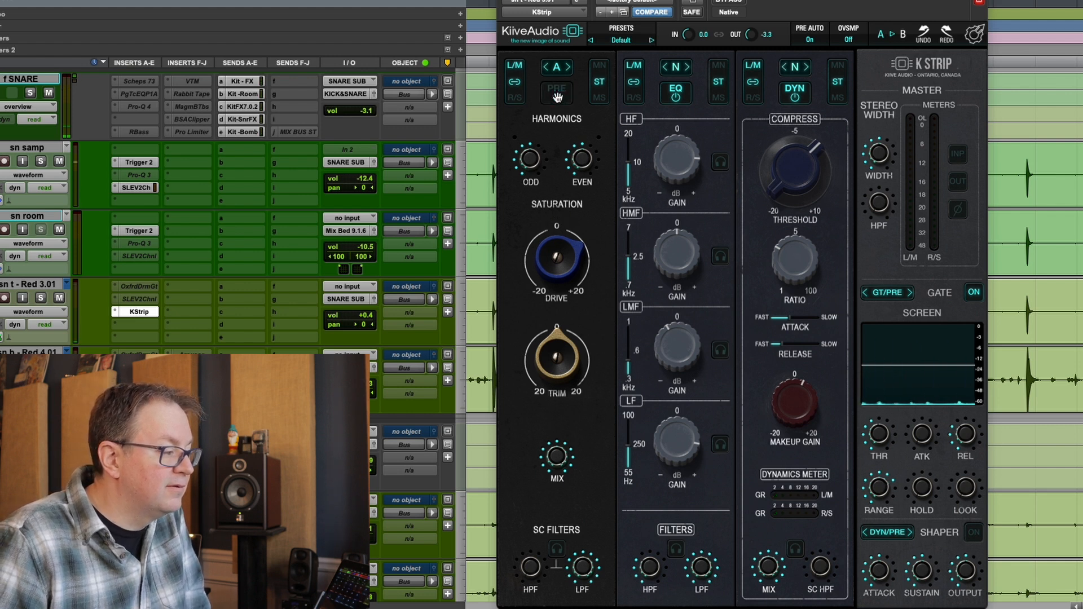
pyautogui.click(557, 97)
# - Switch the preamp through type N to type S and compare the snare with the preamp off and on
pyautogui.click(546, 67)
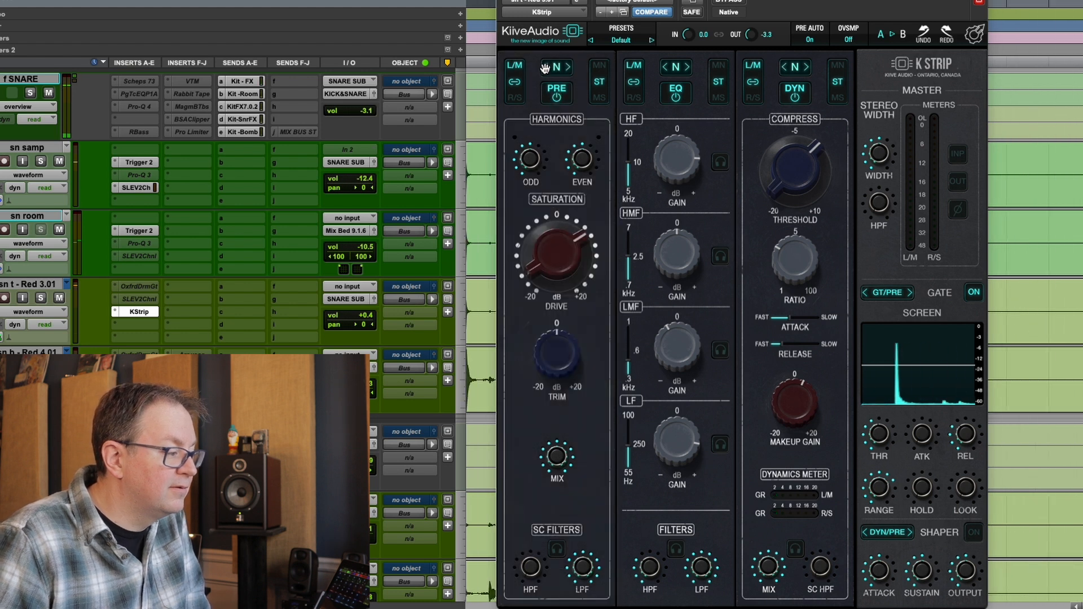
pyautogui.click(545, 67)
pyautogui.moveTo(561, 242)
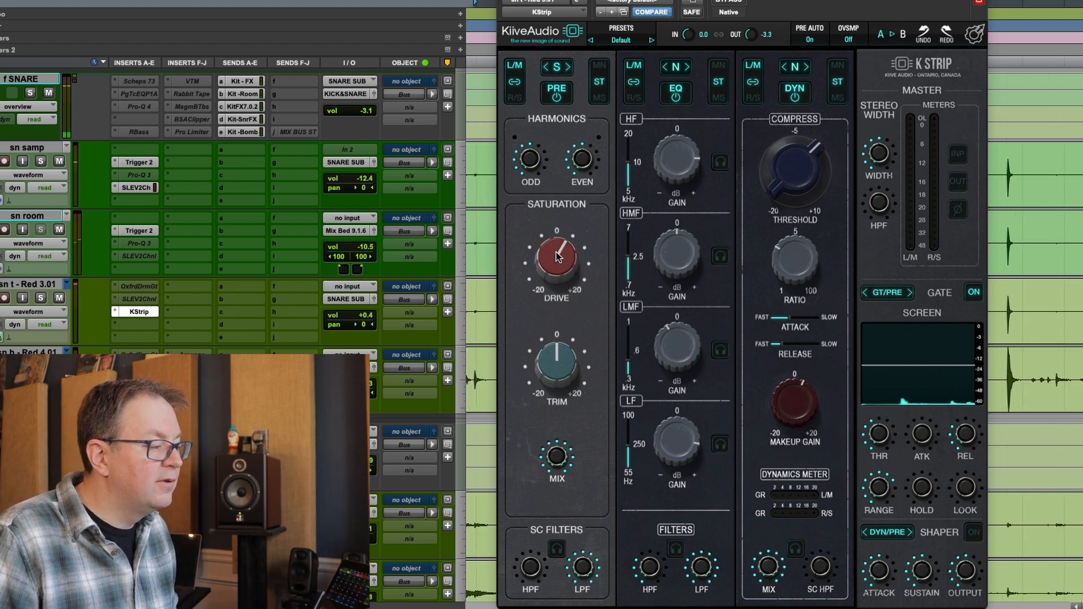
pyautogui.click(557, 96)
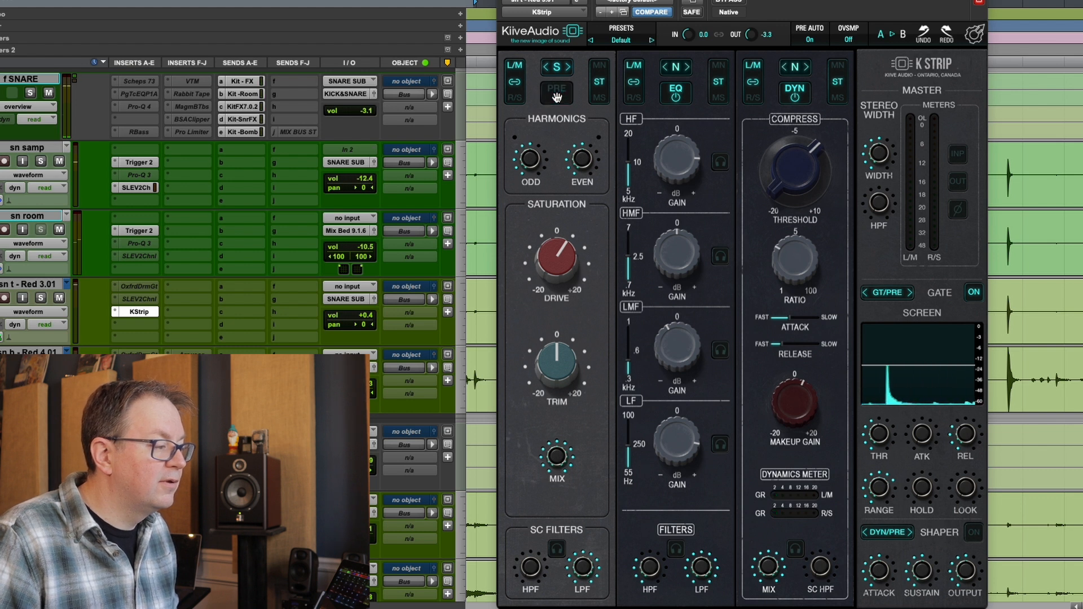
pyautogui.click(557, 97)
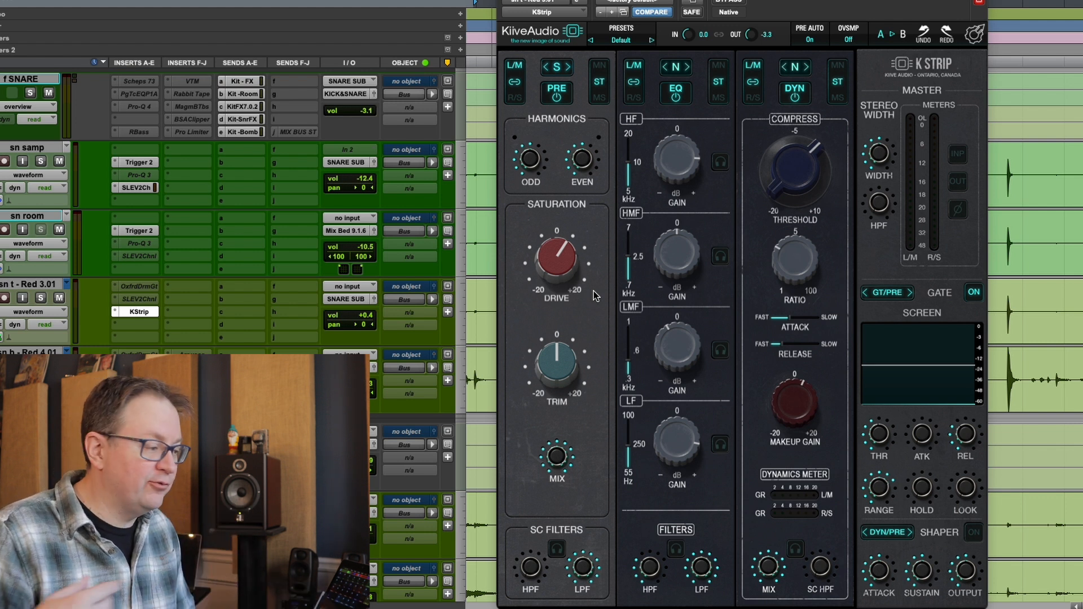
# - Cycle the preamp through types N and A and return it to type S
pyautogui.click(567, 67)
pyautogui.click(568, 67)
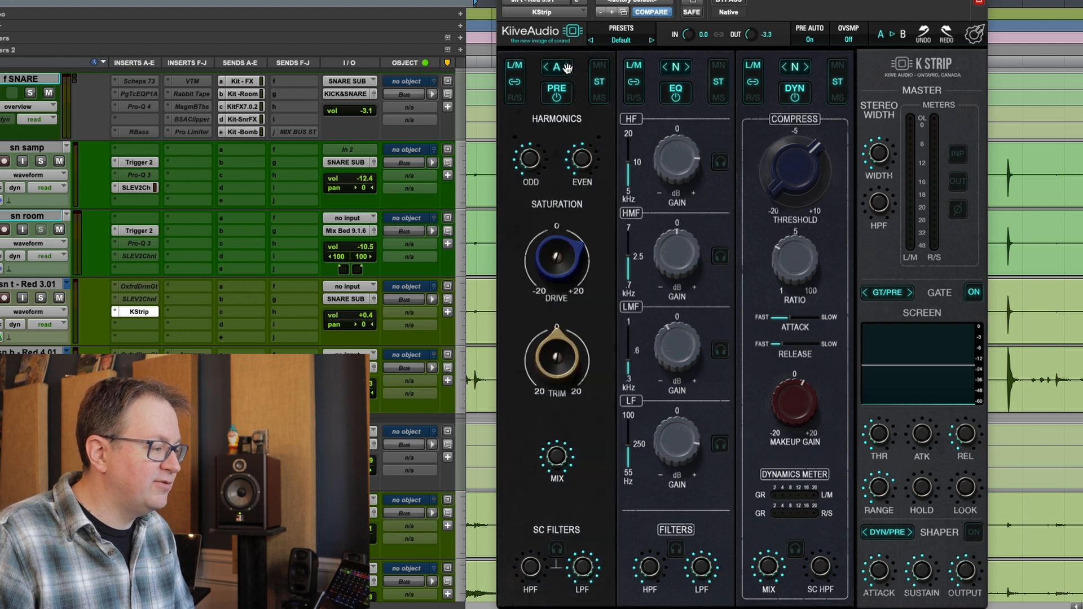
pyautogui.click(567, 67)
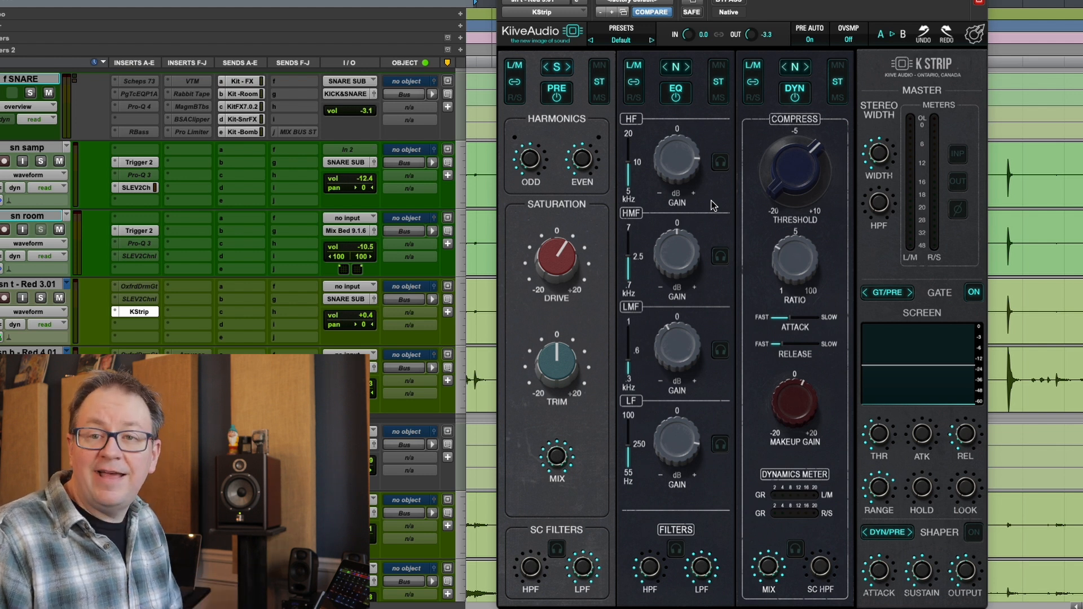
# - Cycle the EQ through types S and A and return it to type N
pyautogui.click(667, 68)
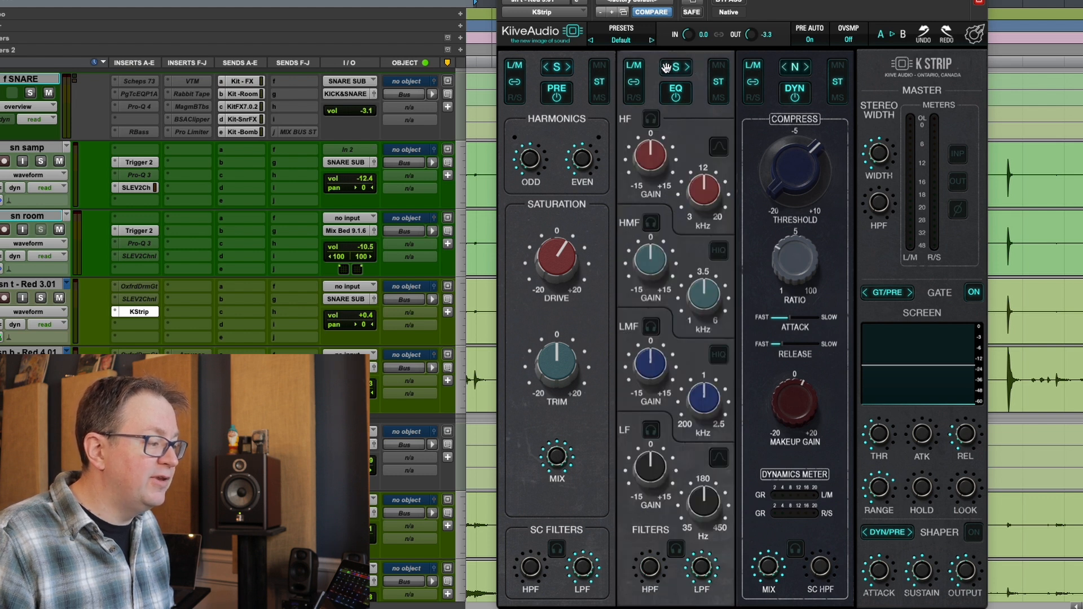
pyautogui.click(666, 68)
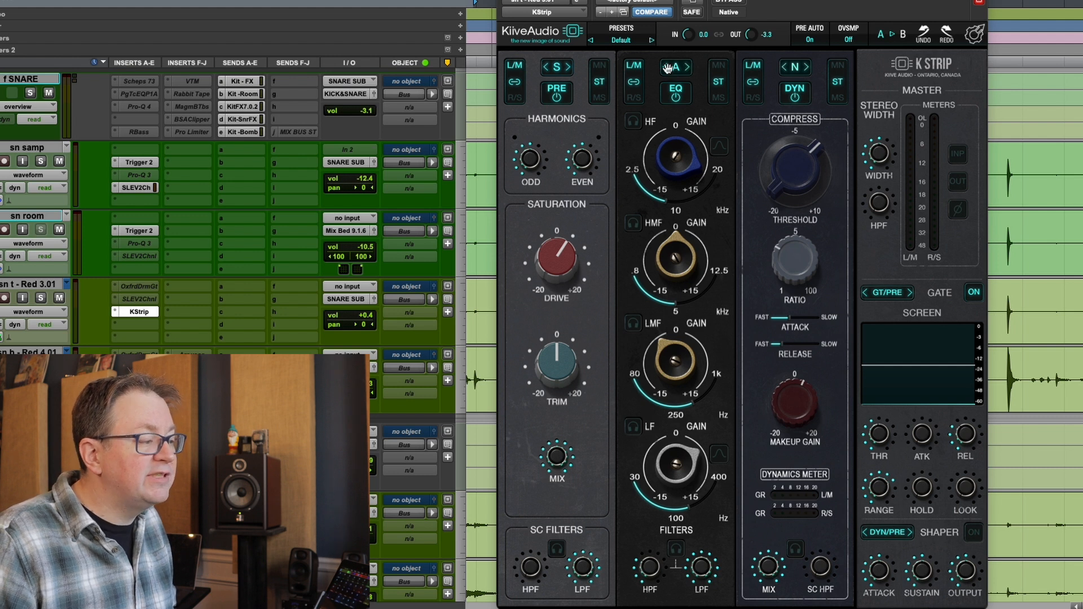
pyautogui.click(665, 67)
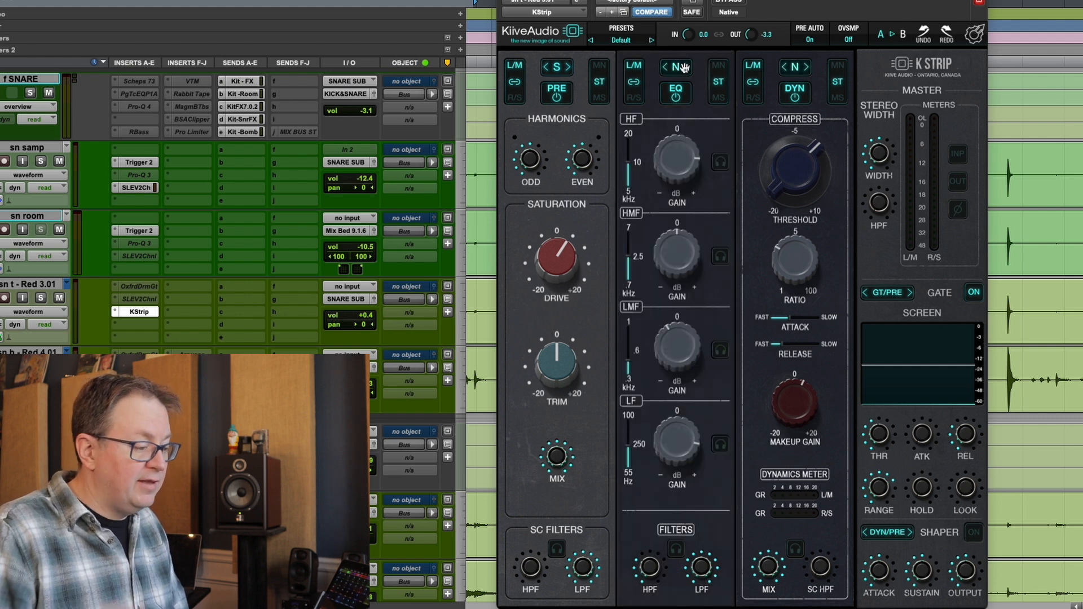